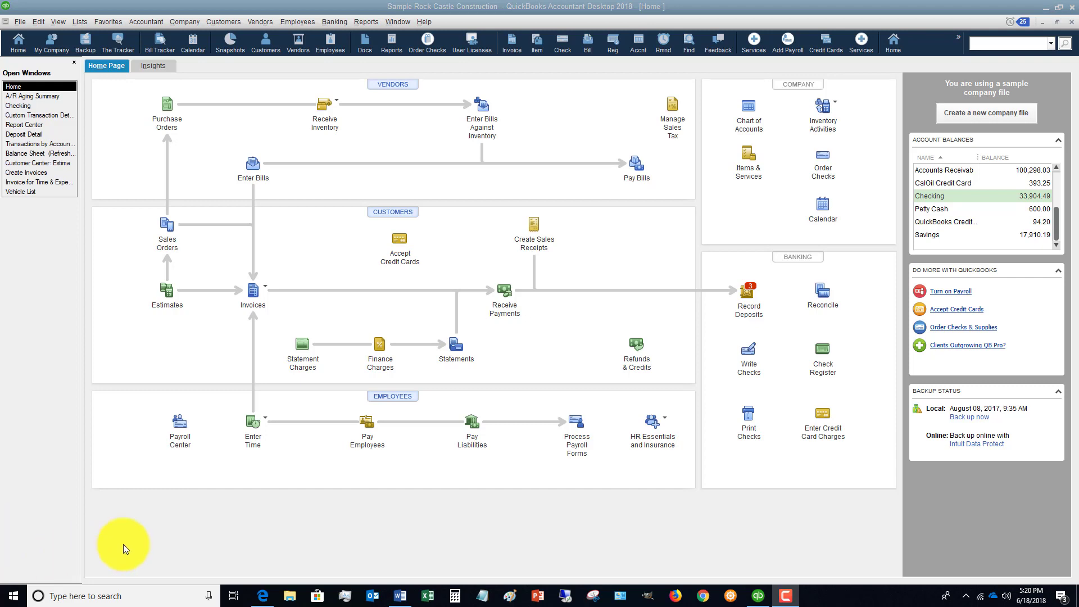
After viewing the invoice-to-deposit flowchart, turn on 'Use Undeposited Funds as a default deposit to account' in company Payments preferences.
left_click(401, 597)
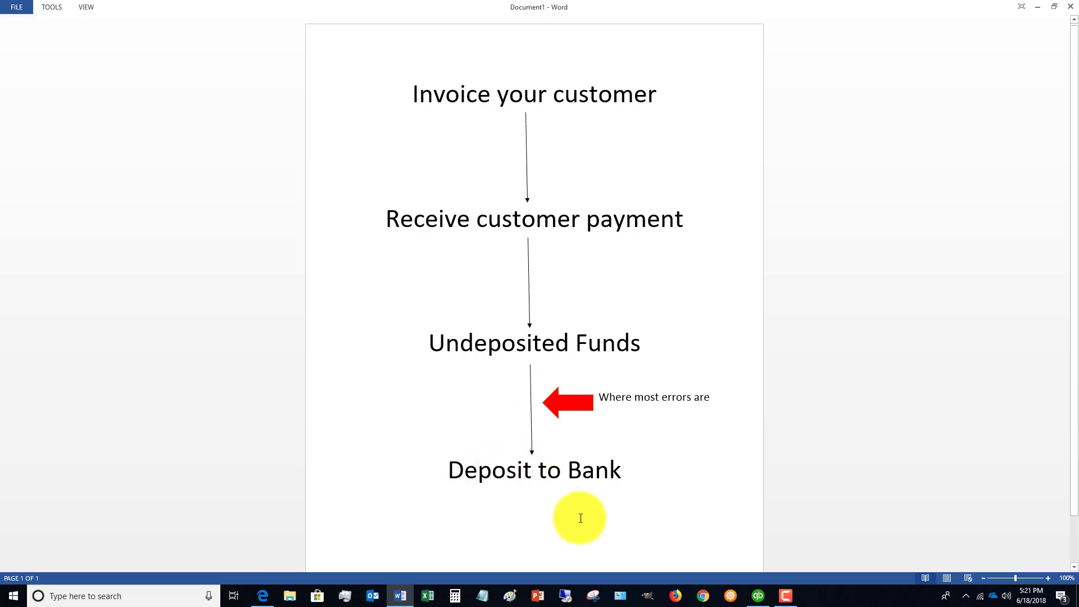
left_click(757, 596)
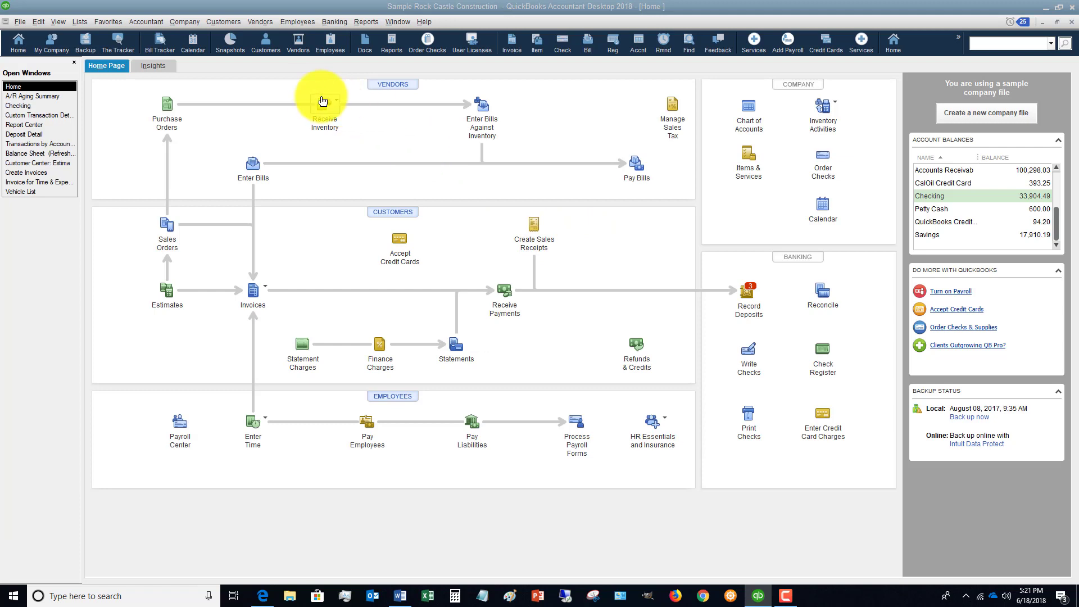
left_click(35, 20)
left_click(75, 182)
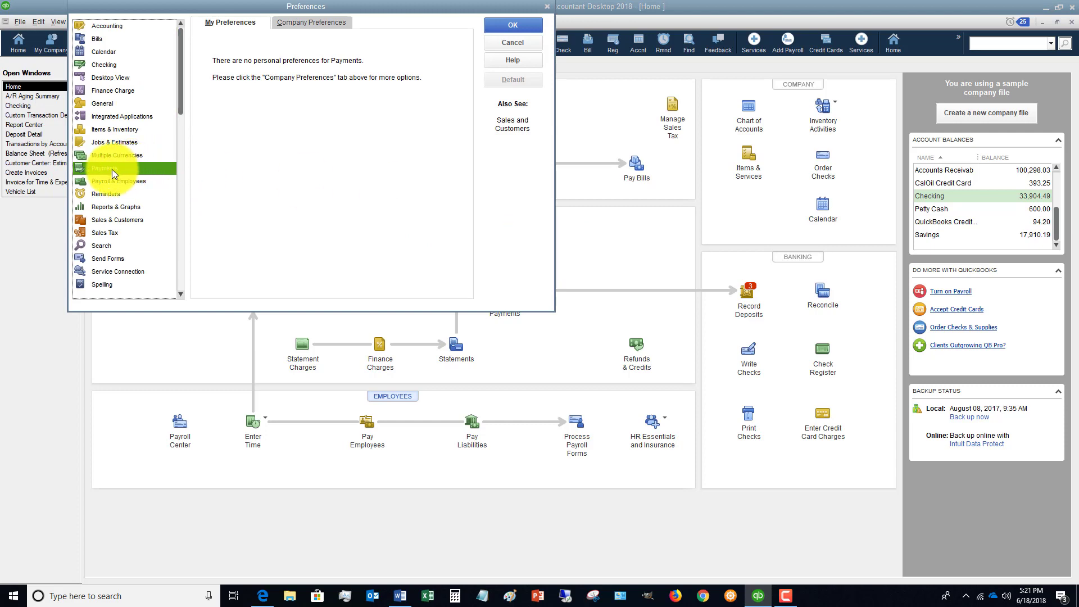
left_click(311, 25)
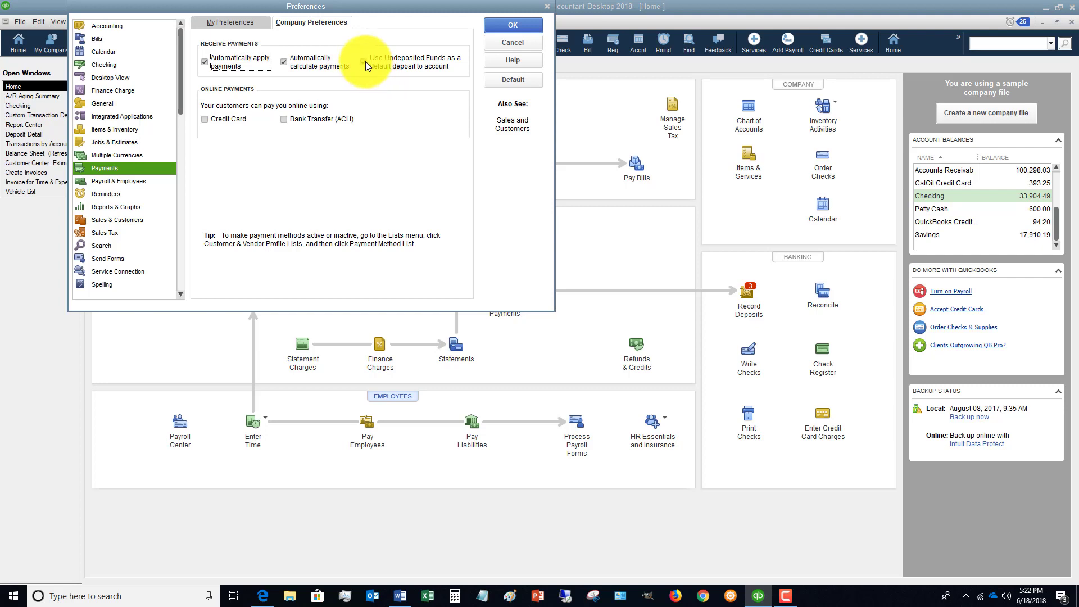
left_click(364, 62)
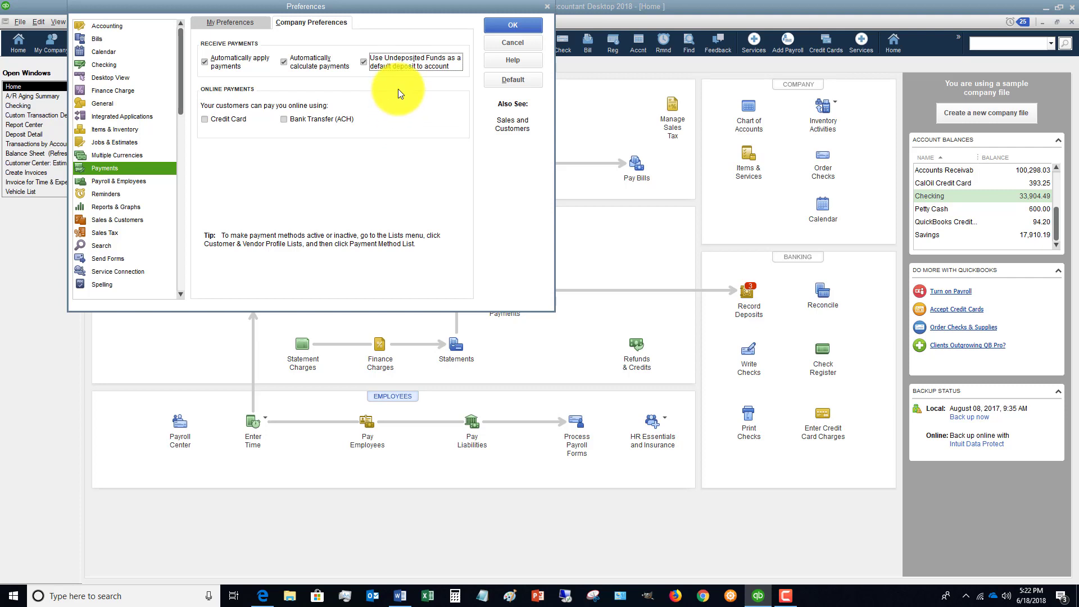
left_click(510, 25)
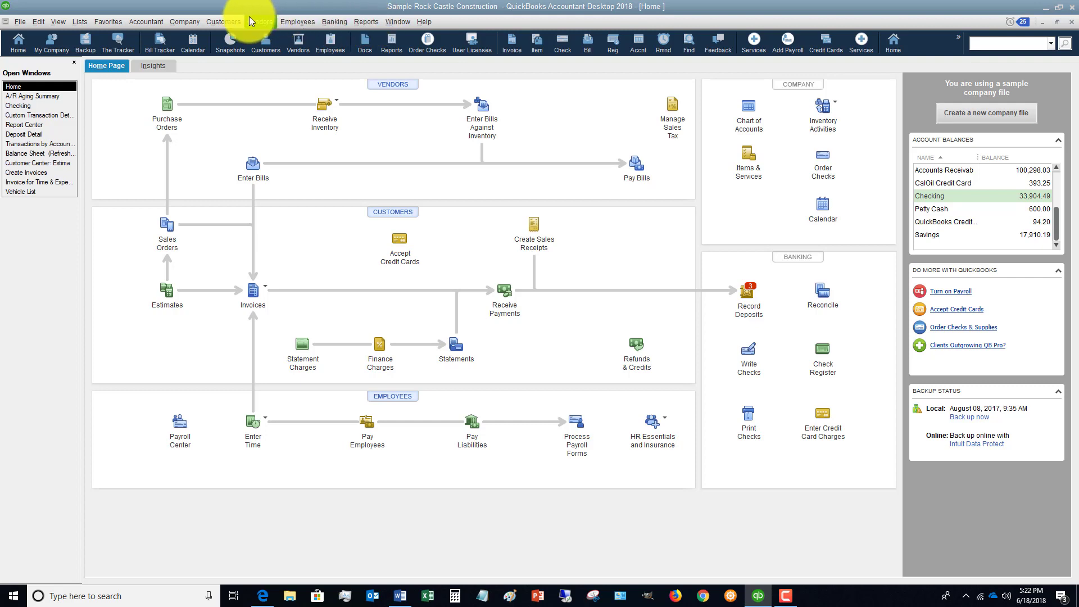
Receive a 2,000.00 payment by check #1234 from the Remodel Bathroom job and save it.
left_click(226, 20)
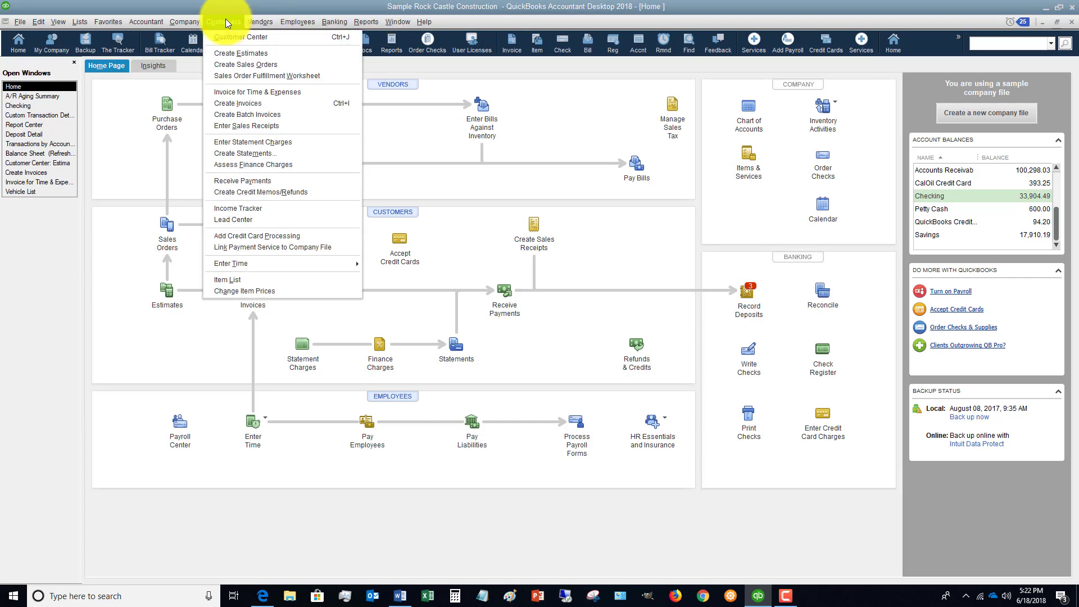
left_click(237, 180)
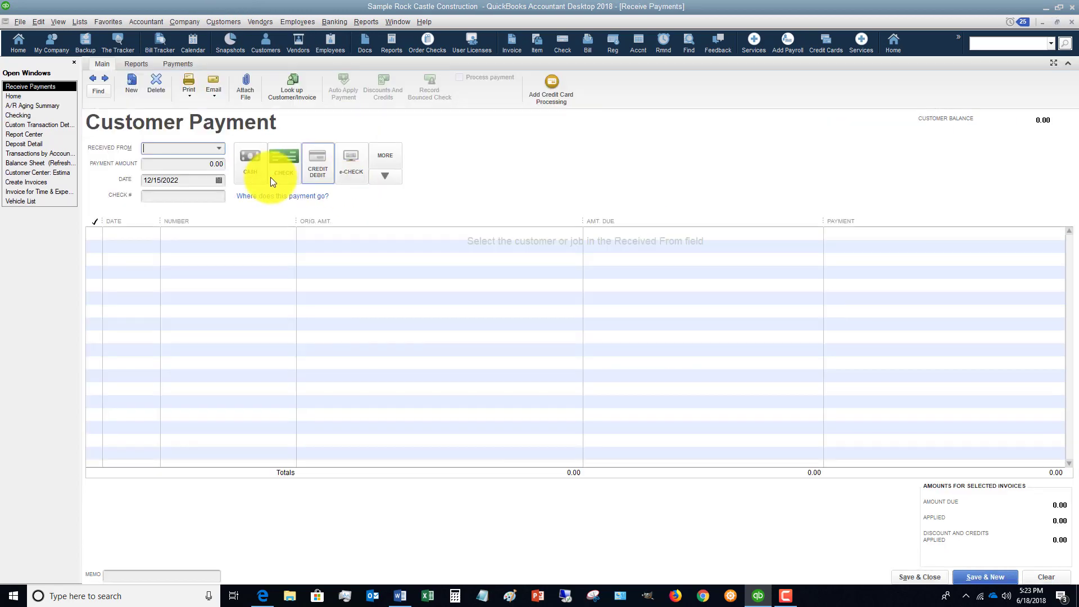
left_click(219, 148)
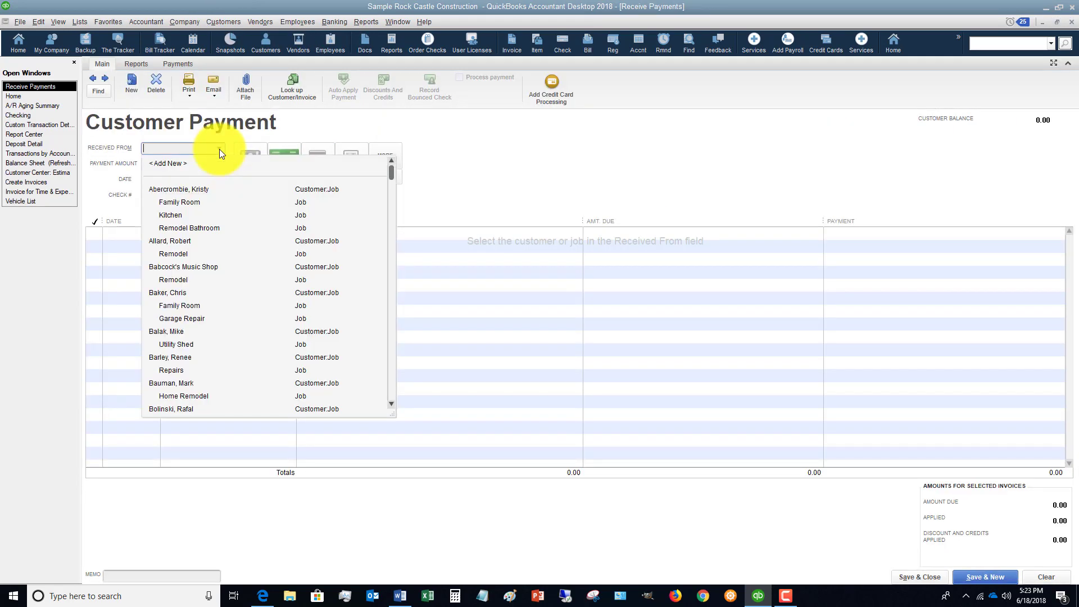
left_click(199, 228)
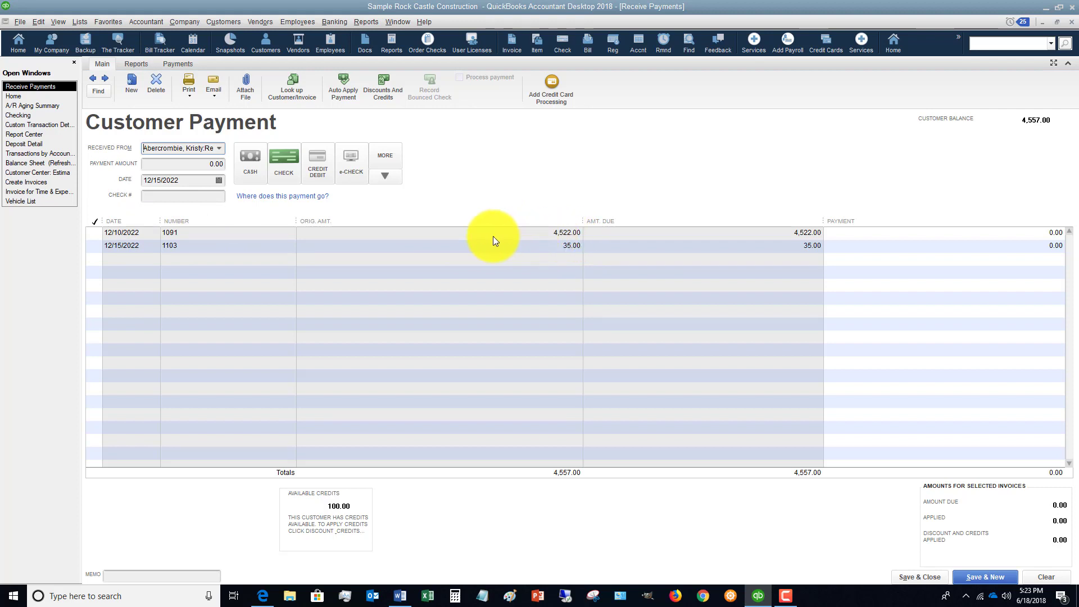
left_click(203, 167)
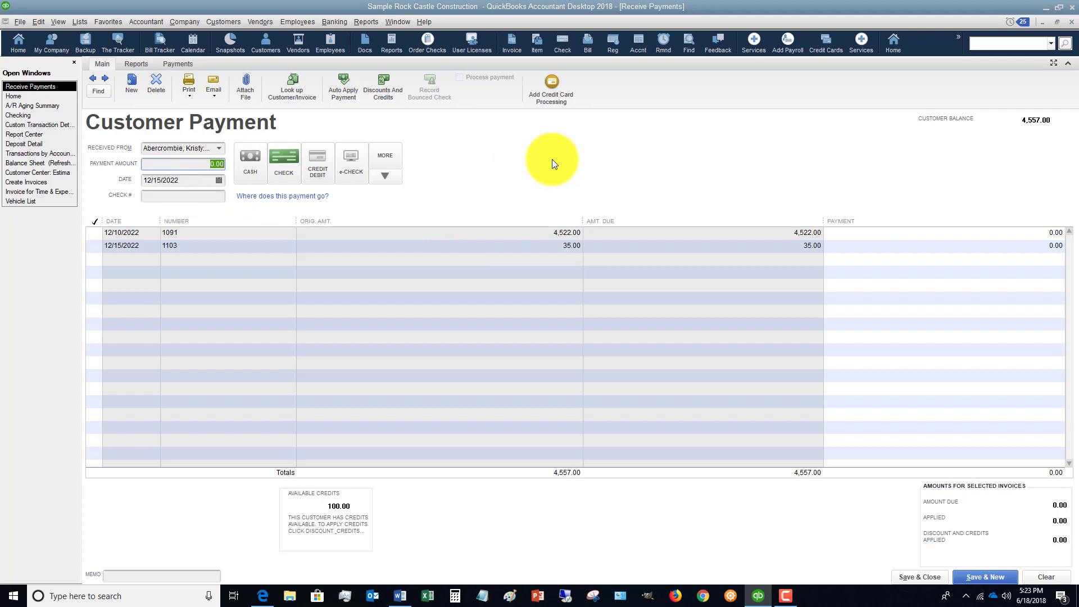
type("2000")
key("Tab")
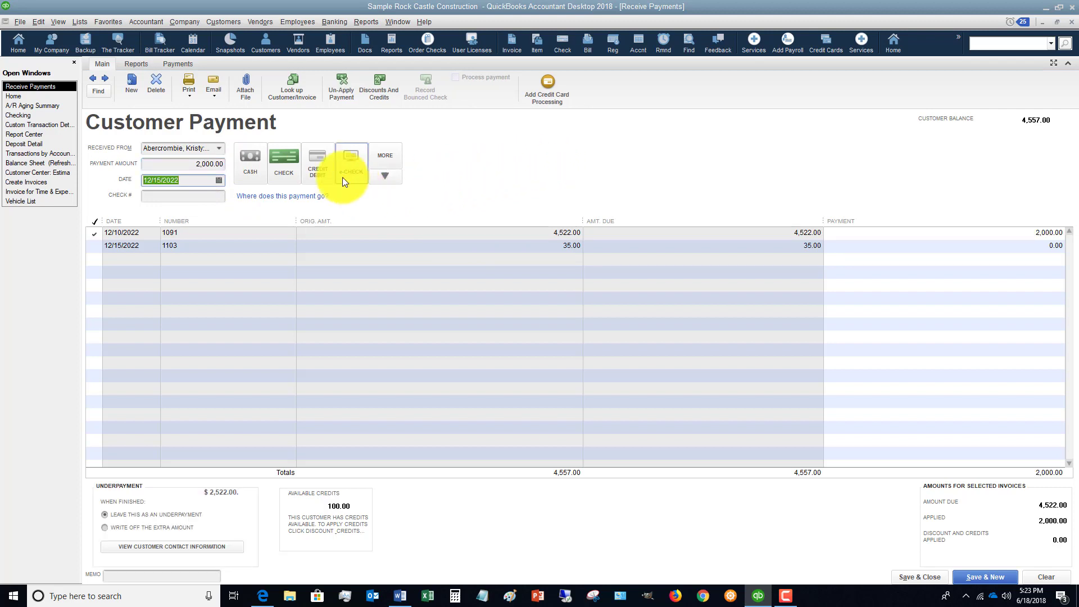
left_click(183, 195)
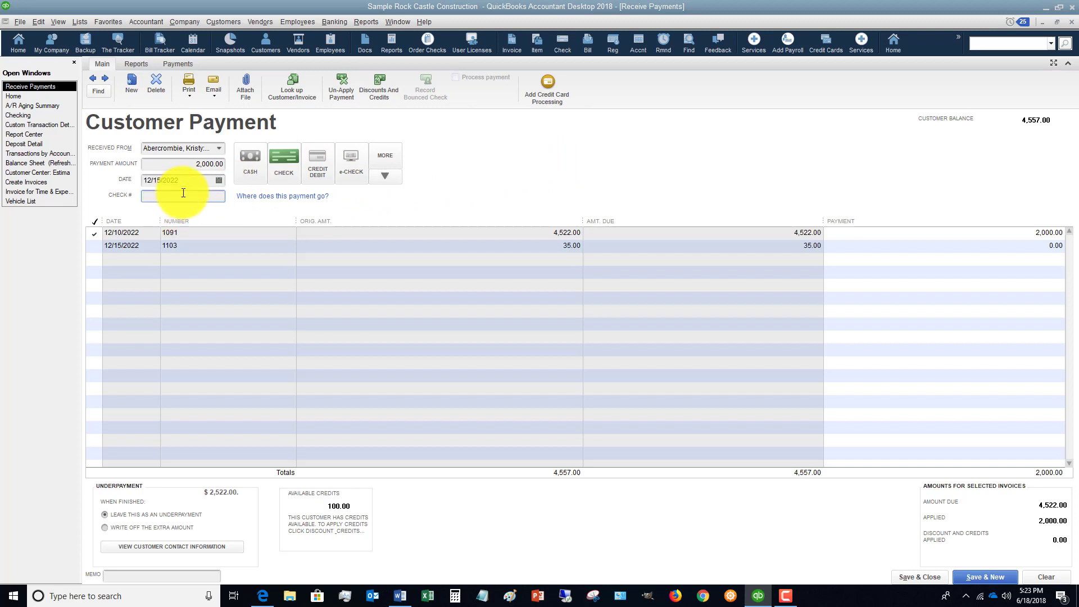
type("1234")
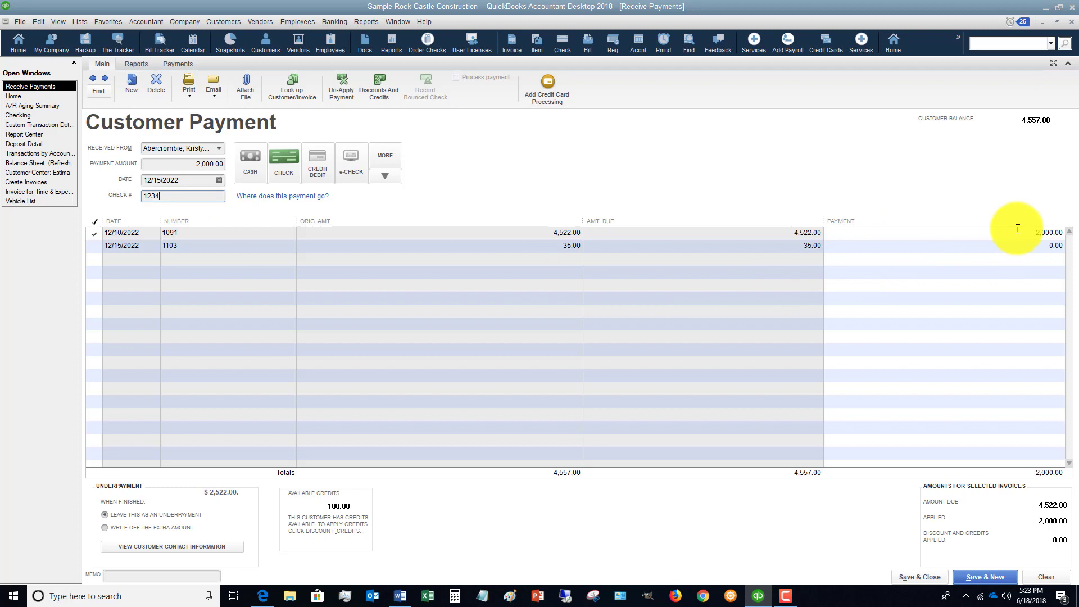
left_click(922, 578)
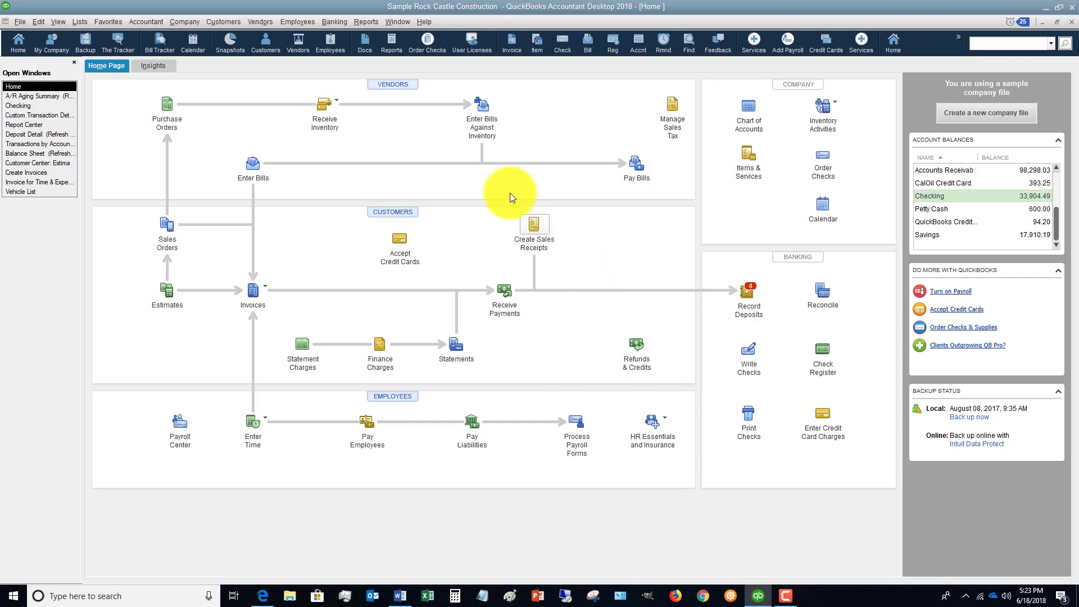
Make a deposit into Checking containing the 2,000.00 payment from Undeposited Funds.
left_click(335, 22)
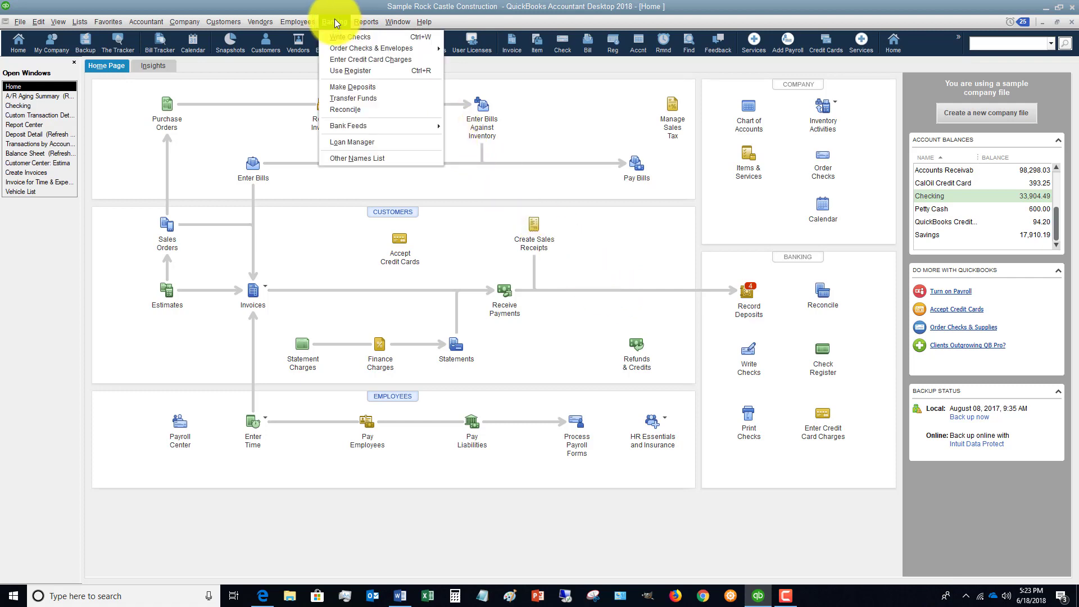
left_click(344, 86)
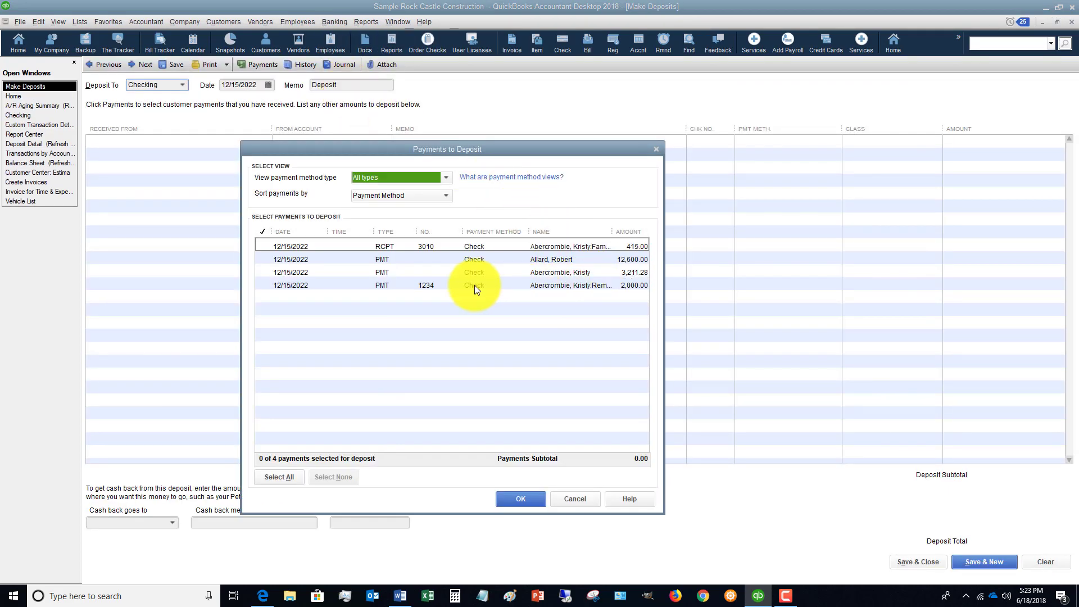
left_click(264, 286)
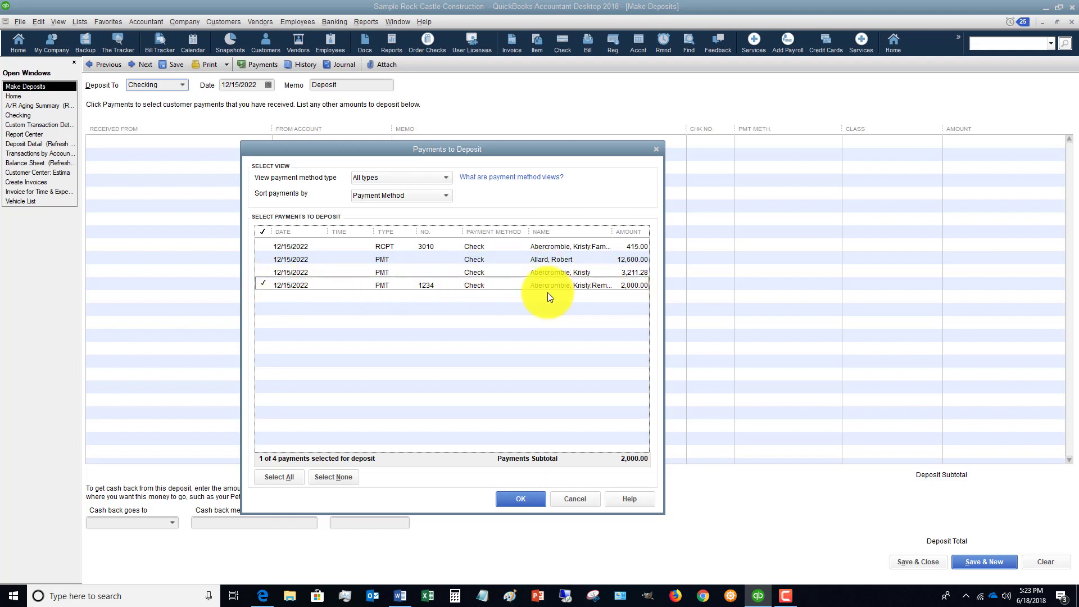
left_click(523, 498)
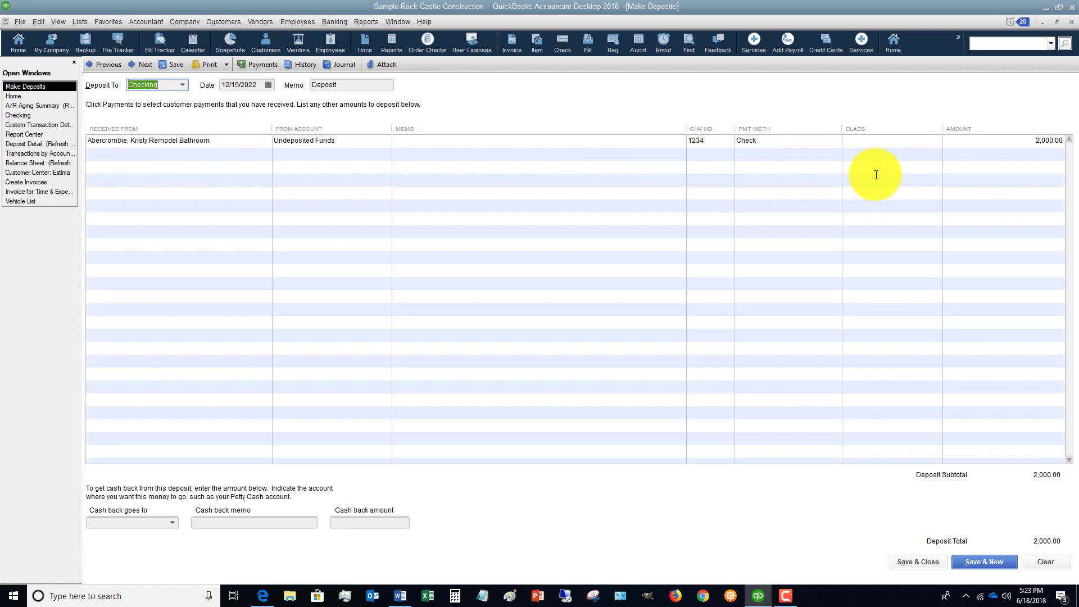
left_click(921, 562)
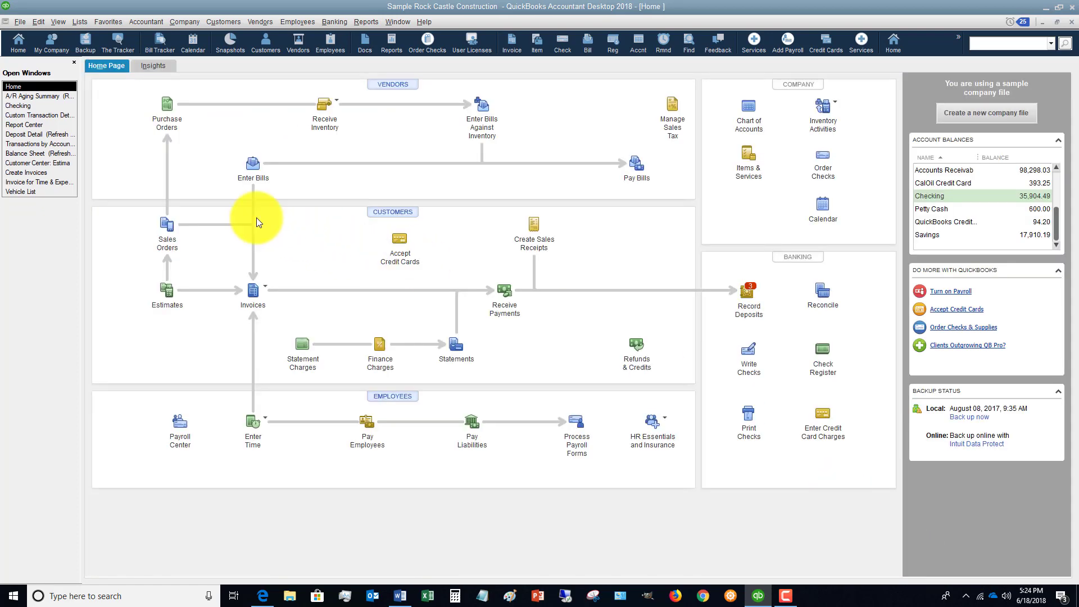
left_click(22, 106)
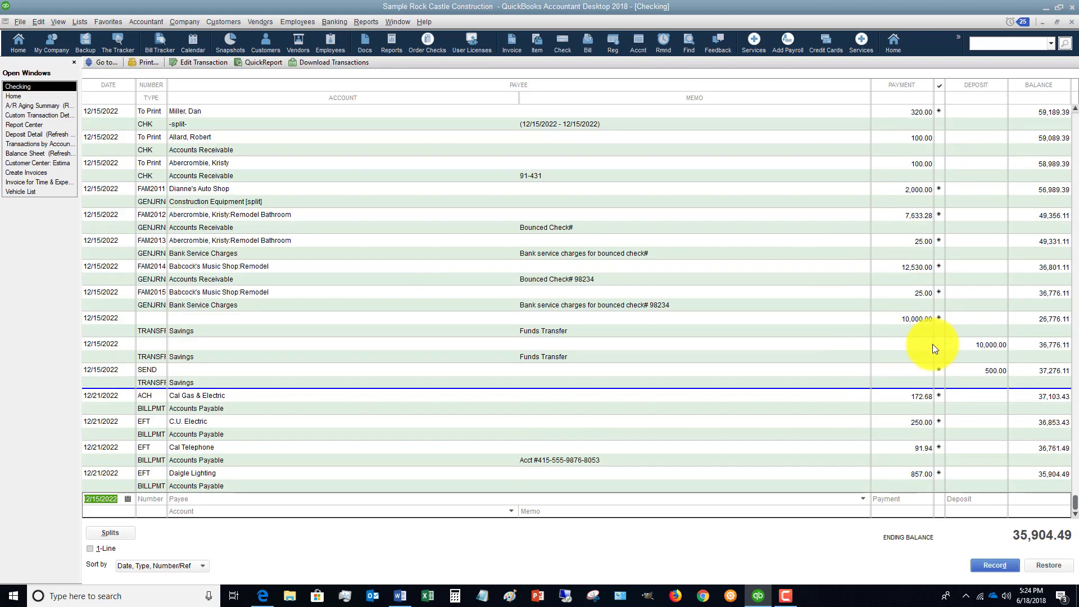
scroll(931, 345, "up", 5)
scroll(932, 345, "up", 5)
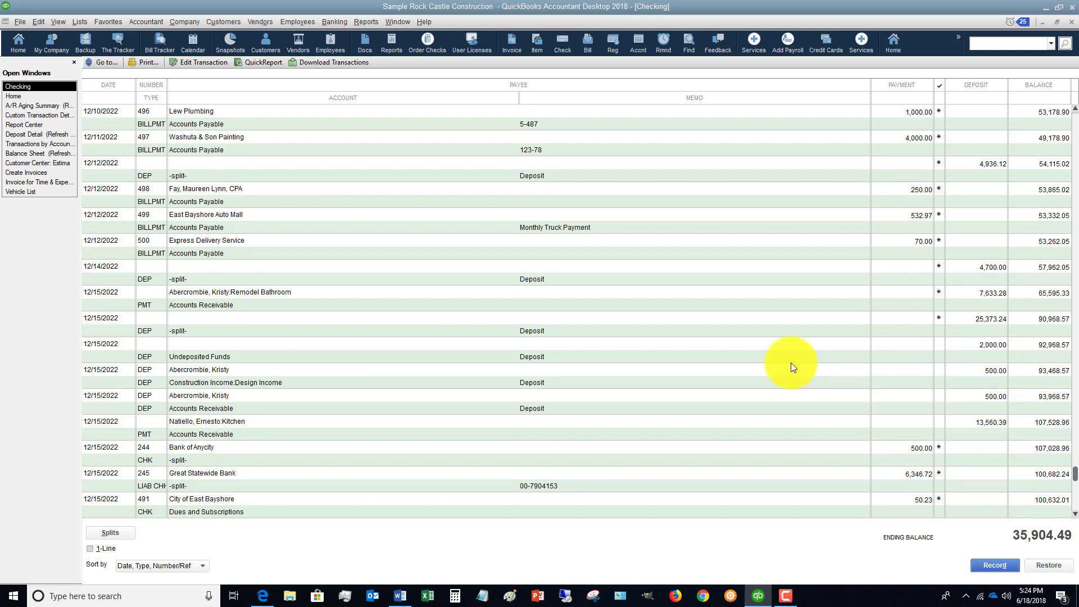
left_click(258, 354)
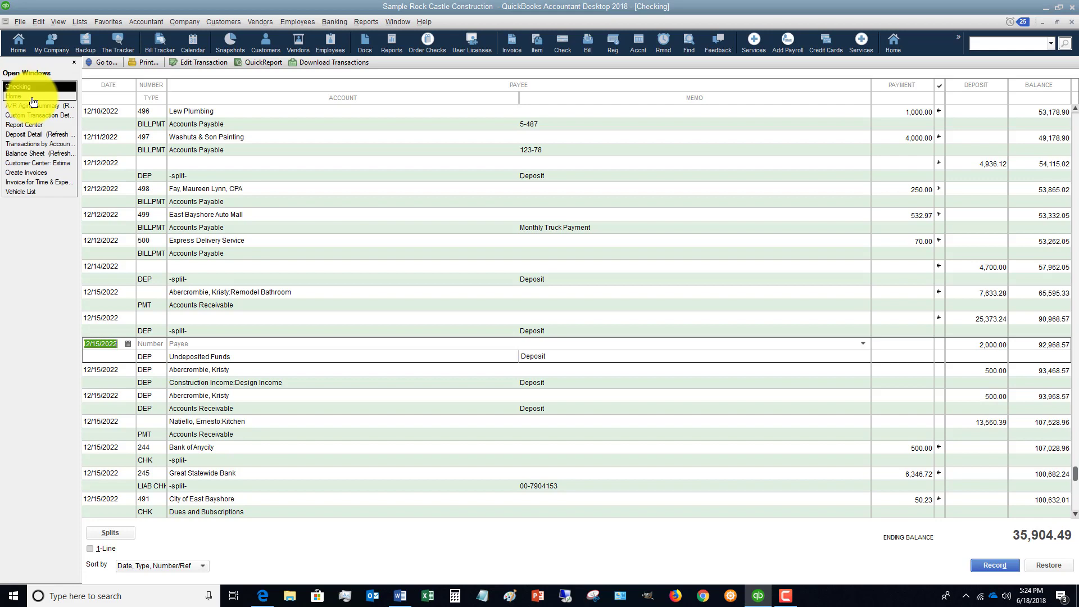
Enter a 2,522.00 payment by check number 5241 from the Remodel Bathroom job.
left_click(222, 23)
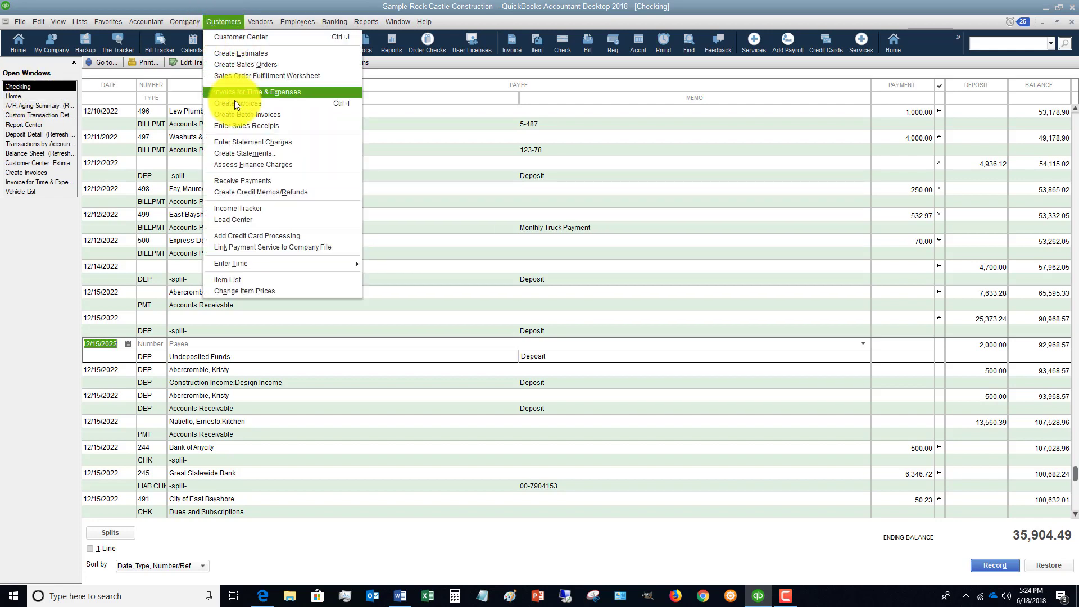
left_click(231, 180)
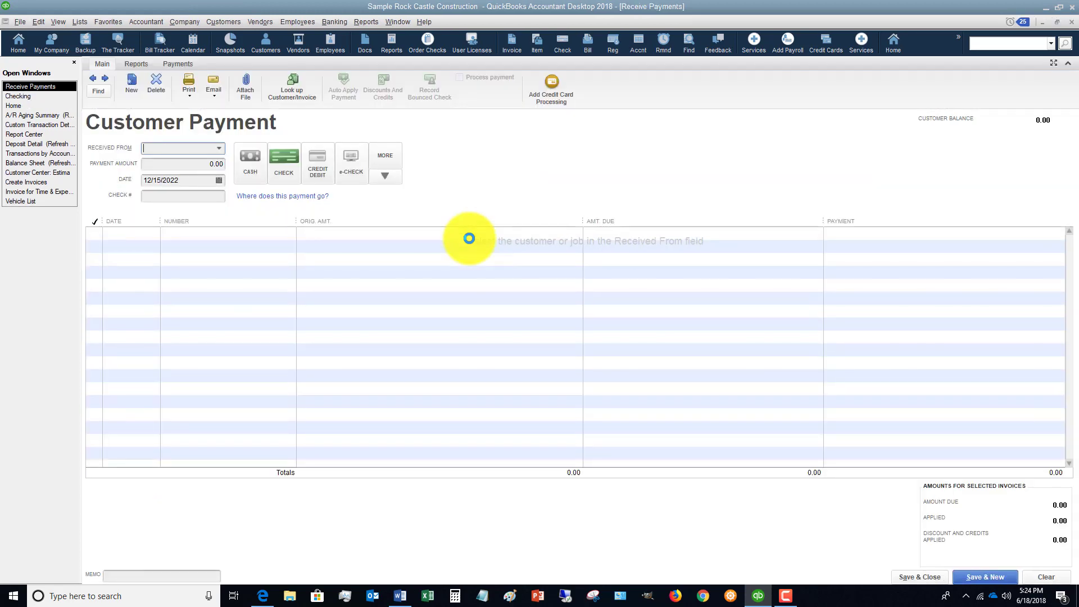
left_click(220, 149)
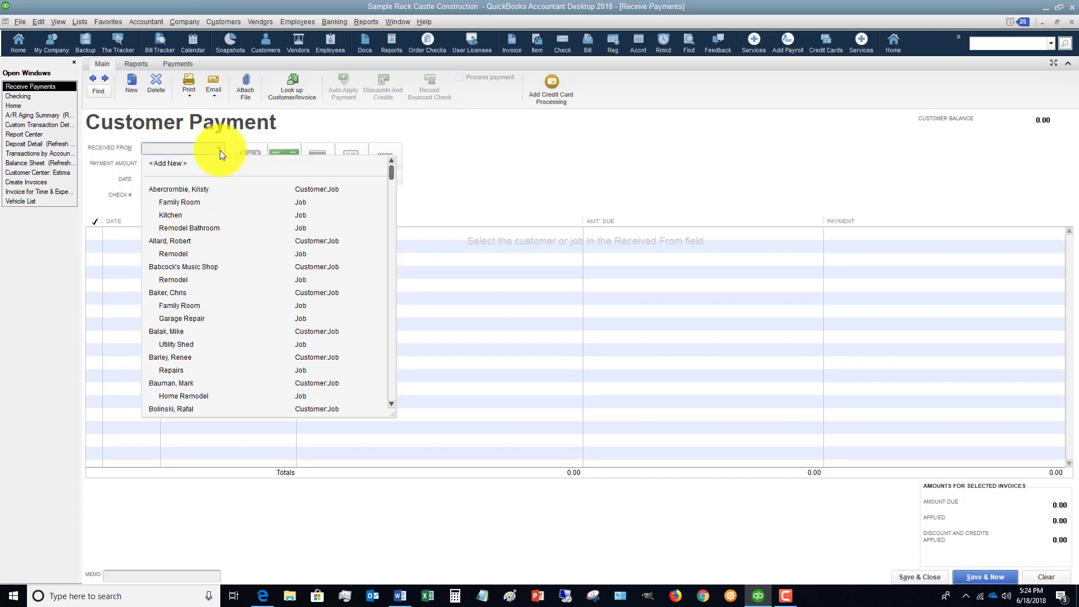
left_click(191, 228)
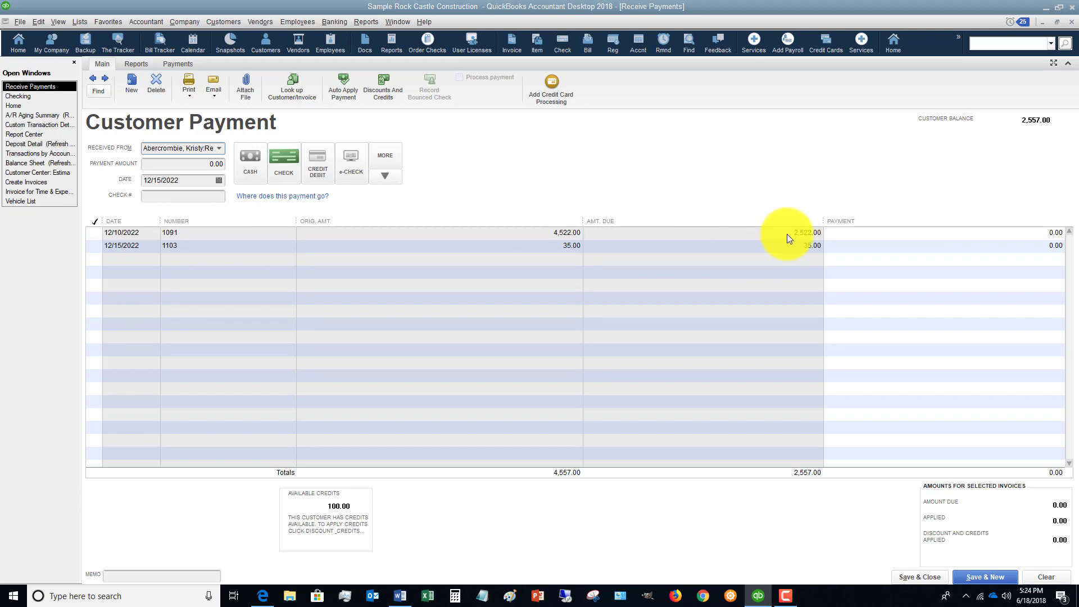
left_click(203, 164)
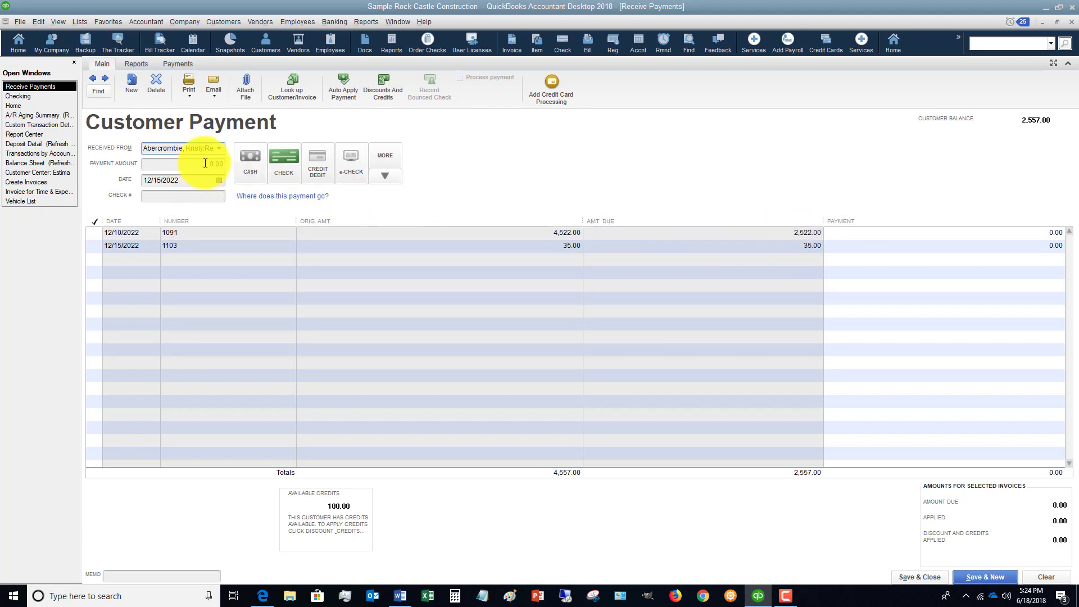
type("2522")
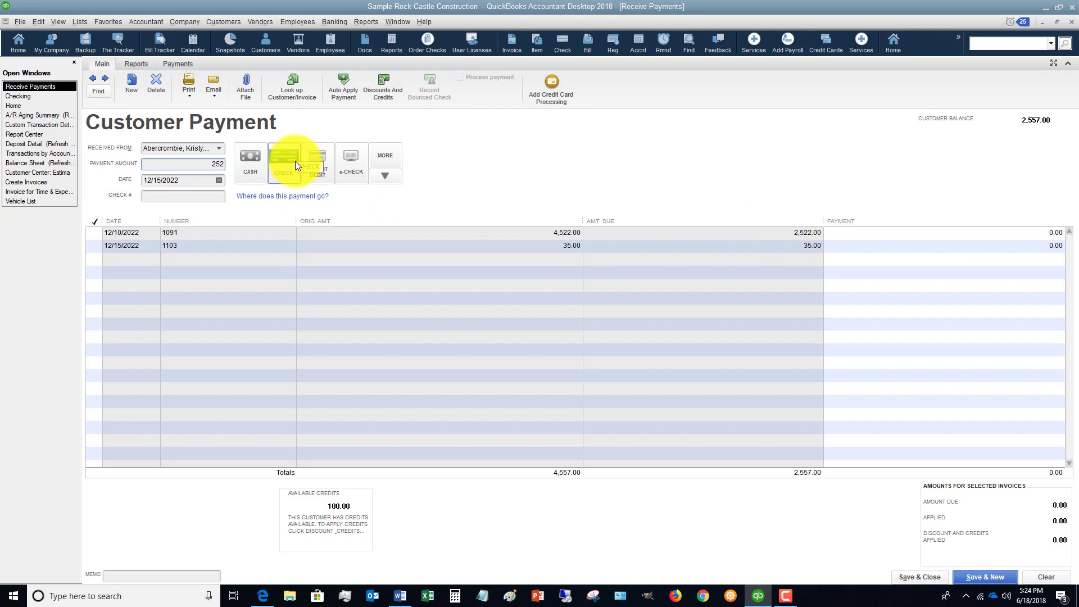
left_click(284, 163)
left_click(205, 195)
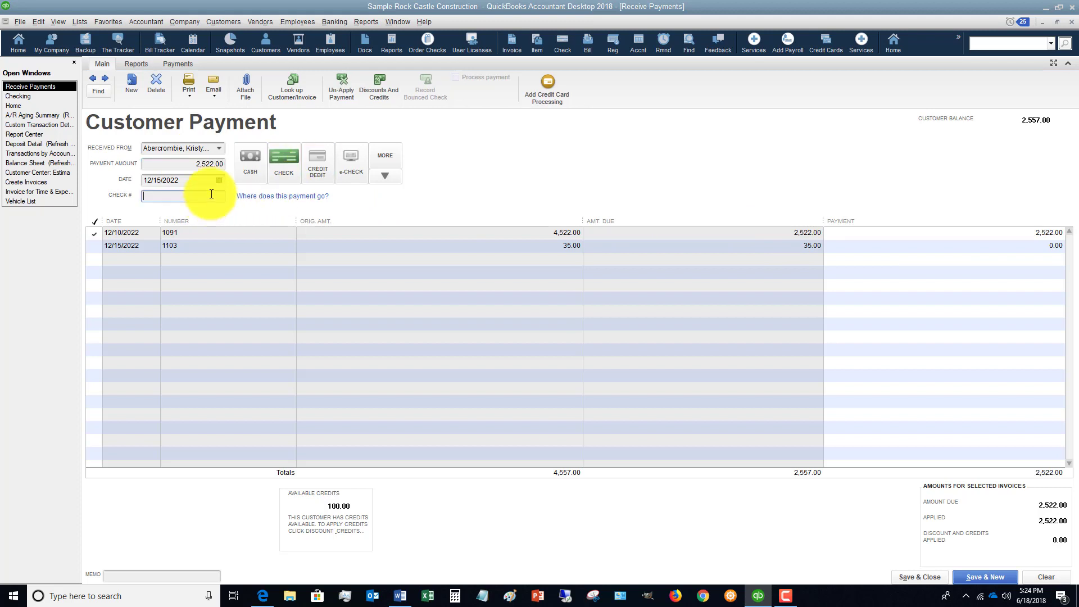
type("5241")
Save the 2,522.00 payment and scroll the Checking register down to its blank row.
left_click(915, 578)
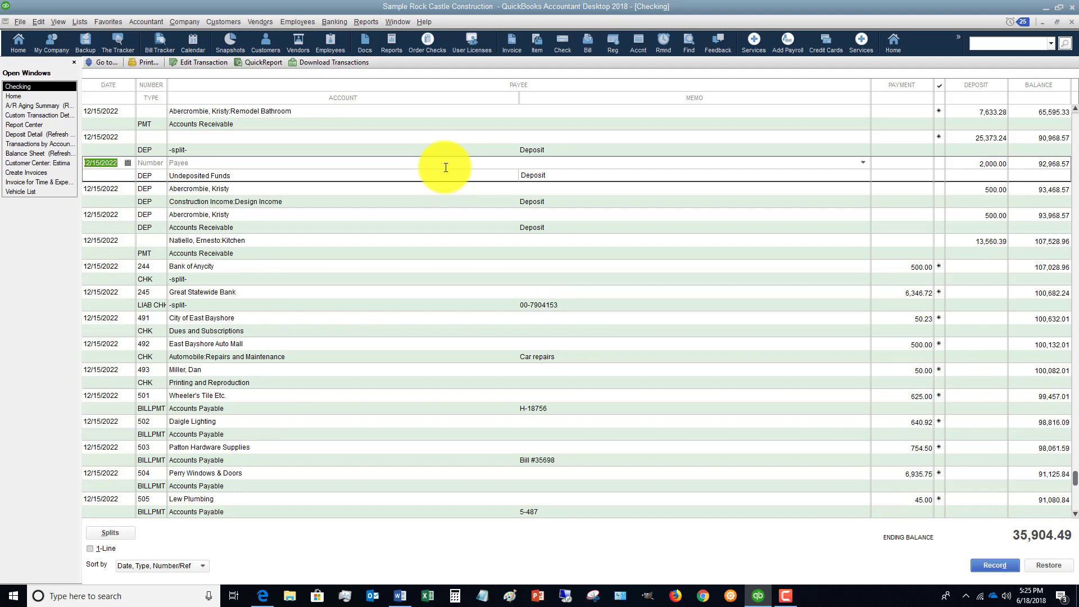
scroll(445, 167, "down", 10)
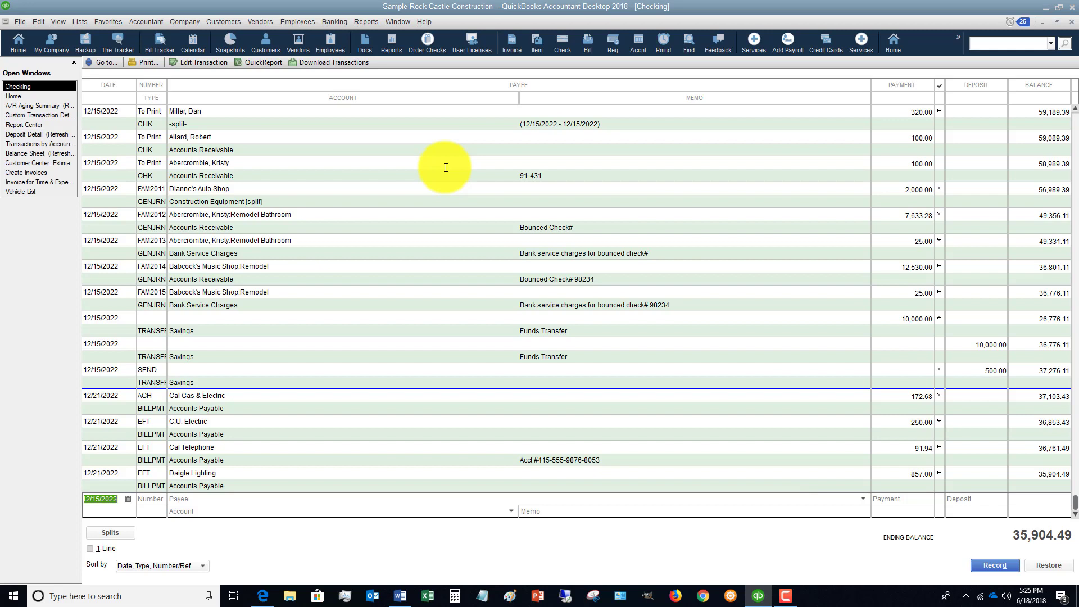
In the new register row, enter number DEP, the customer as payee, and a 2522 deposit.
key("Tab")
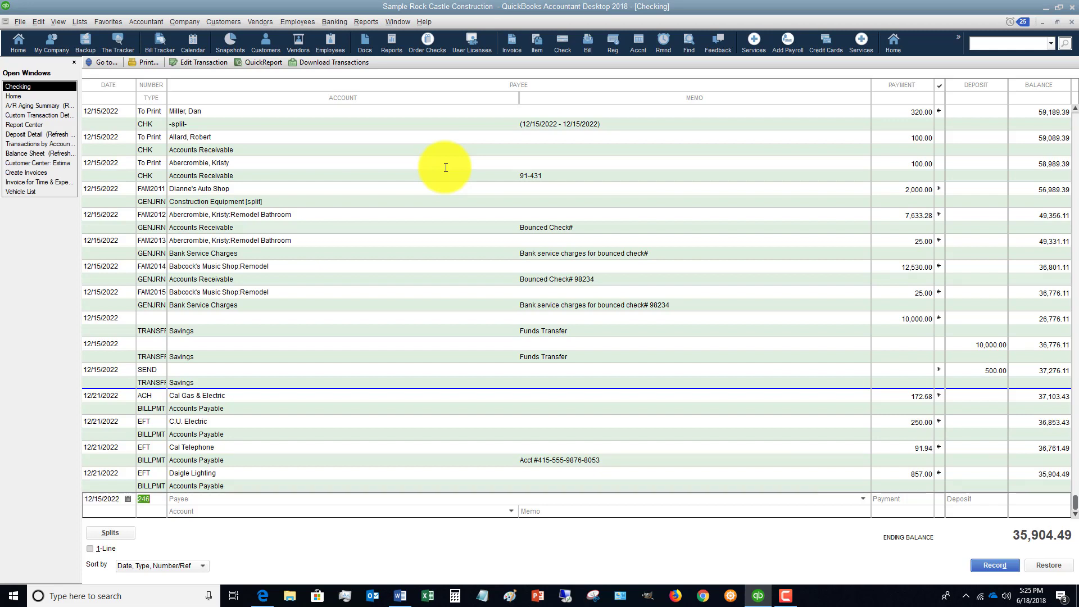
type("DEP")
key("Tab")
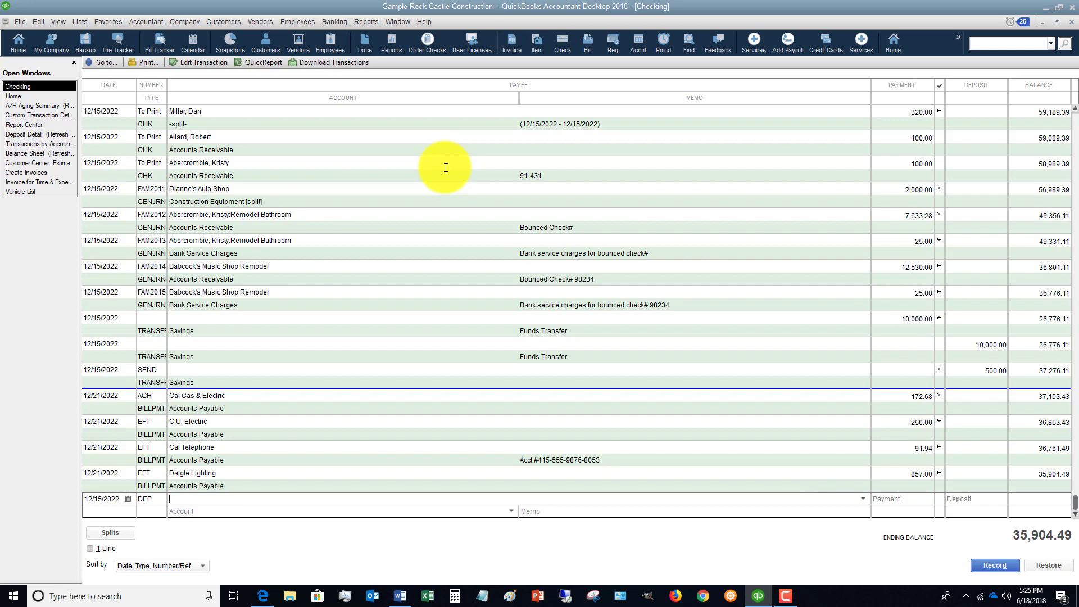
type("Abercrombie, Kristy")
key("Tab")
key("Tab")
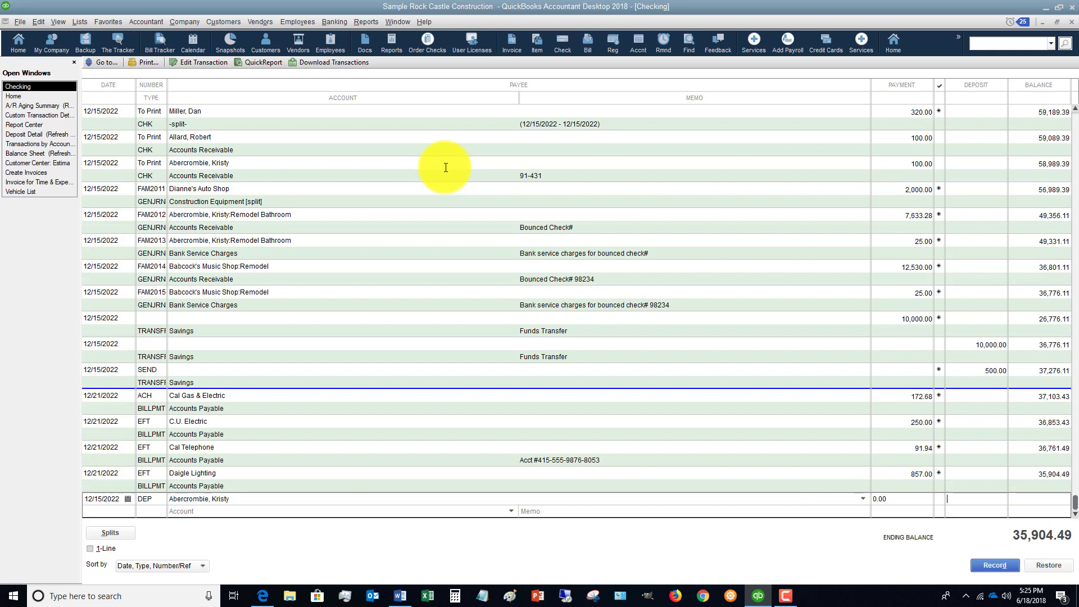
type("2522")
key("Tab")
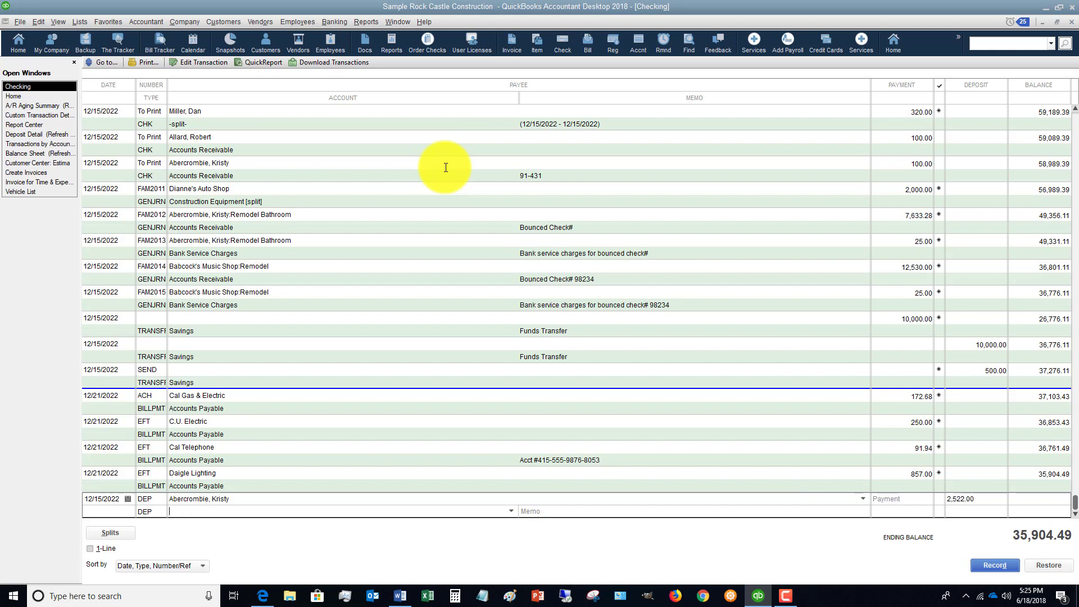
Assign the deposit to Construction Income:Design Income and record it.
left_click(510, 511)
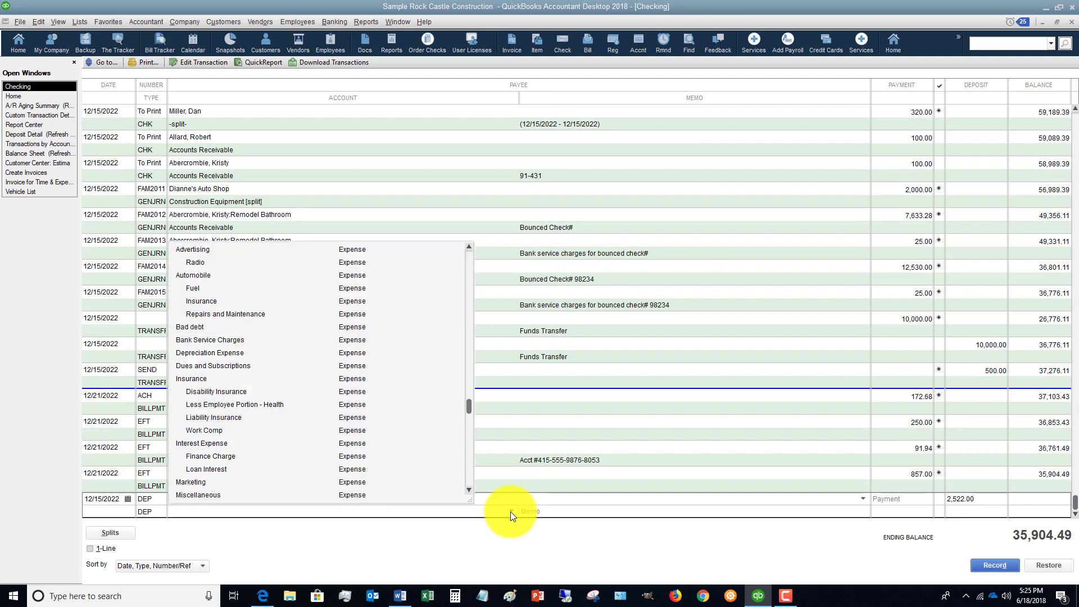
scroll(315, 336, "up", 10)
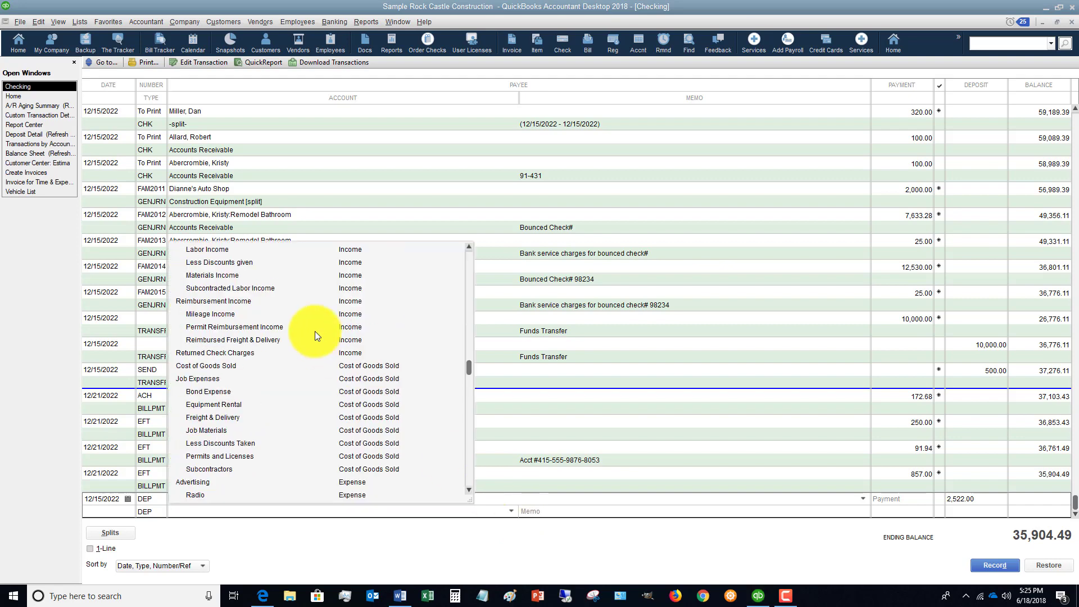
scroll(314, 336, "up", 1)
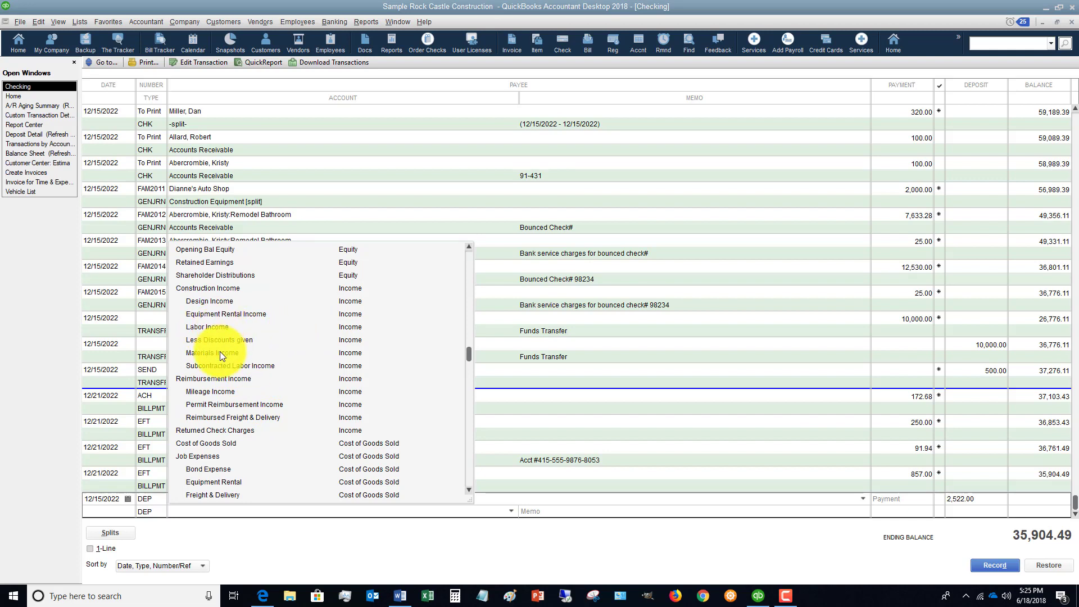
left_click(219, 300)
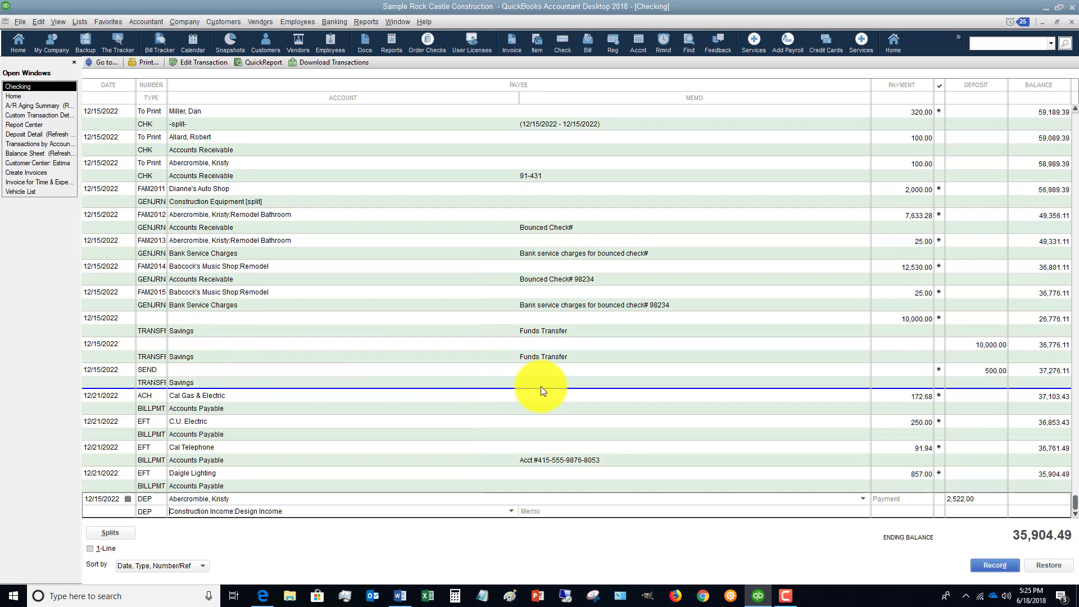
left_click(991, 565)
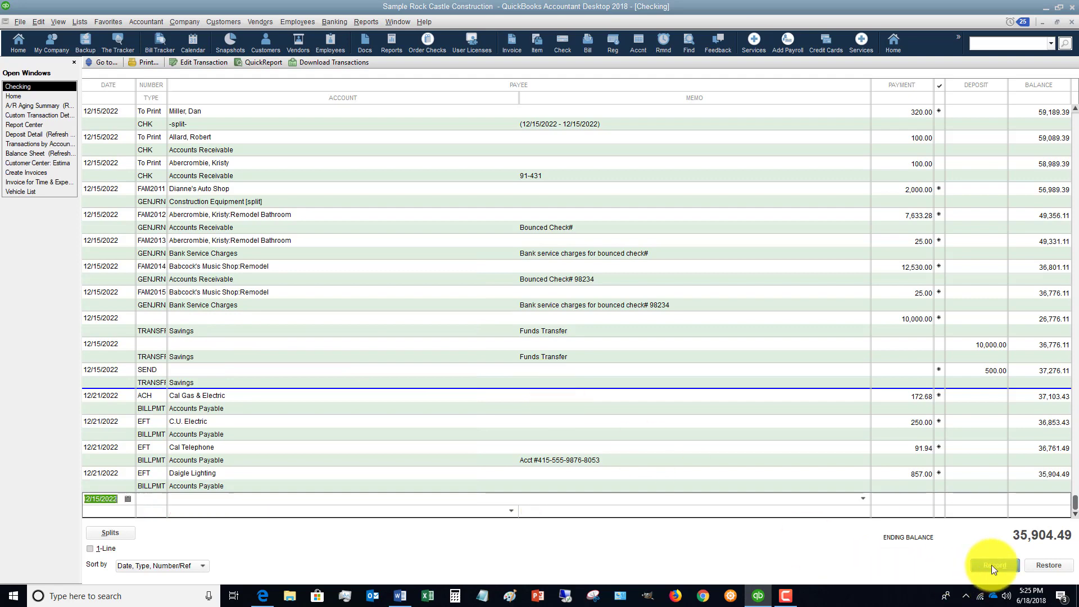
scroll(961, 346, "up", 5)
scroll(961, 346, "up", 10)
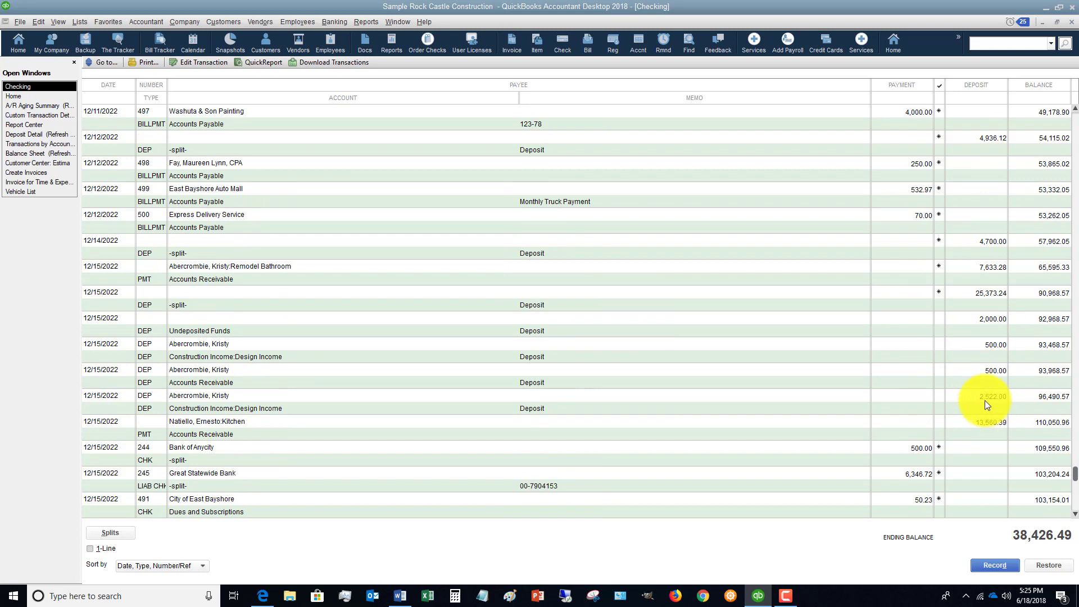
left_click(986, 402)
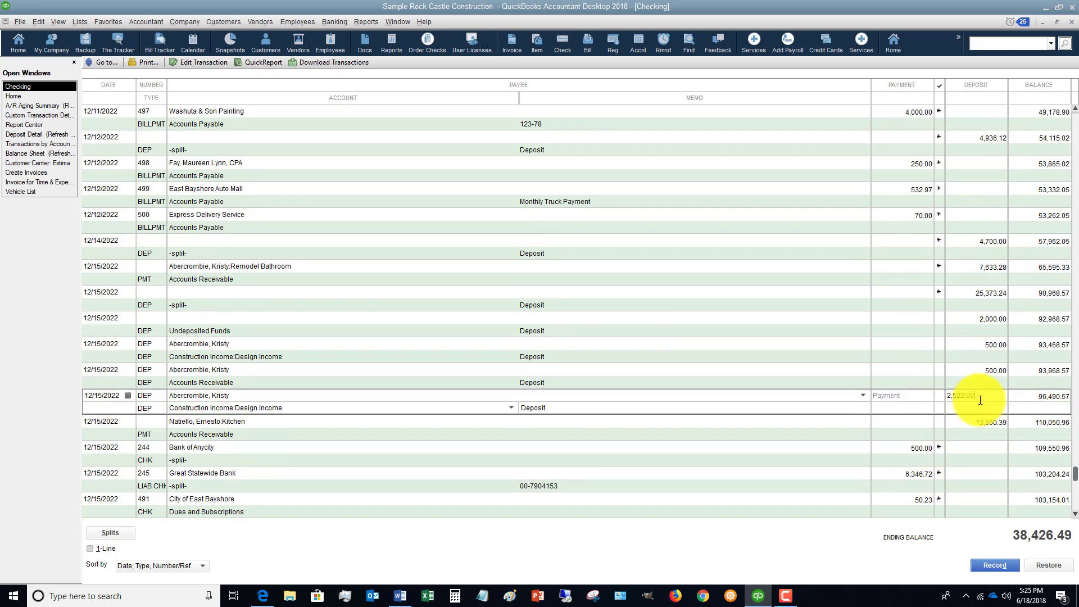
left_click(338, 22)
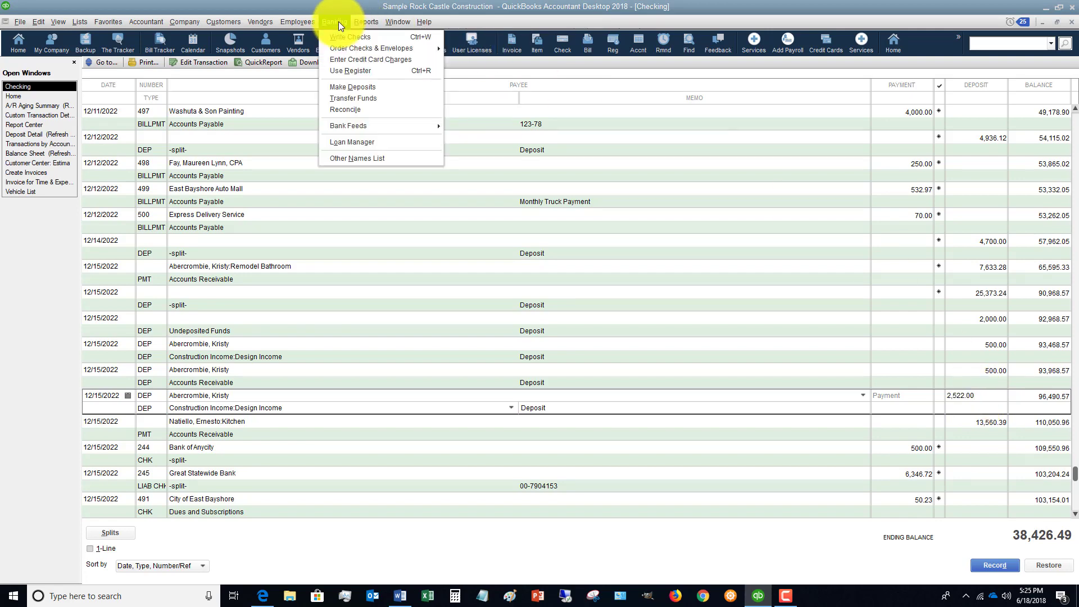
left_click(347, 89)
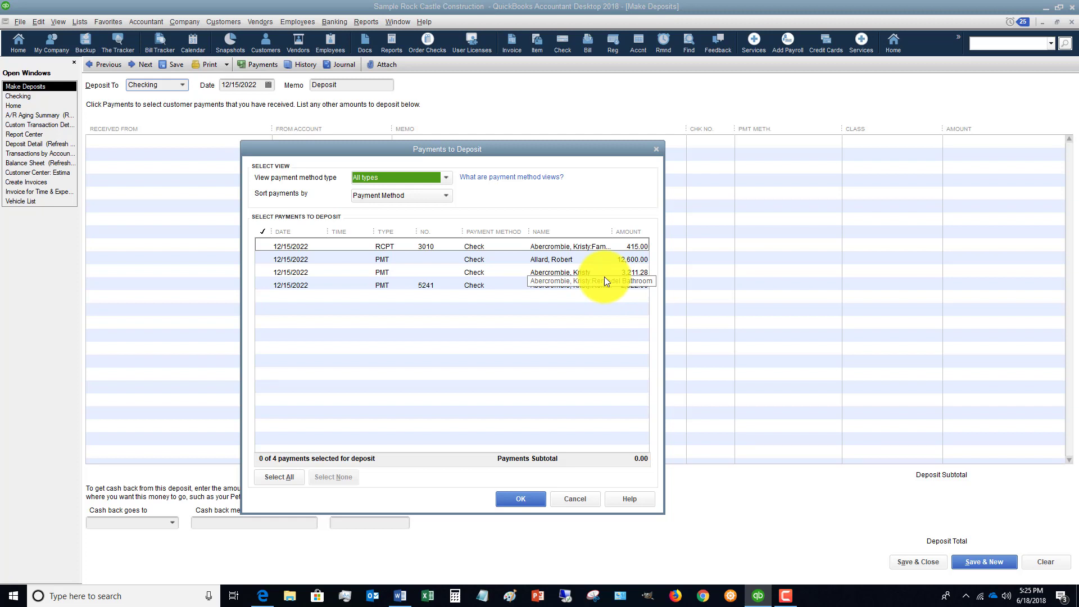
left_click(576, 499)
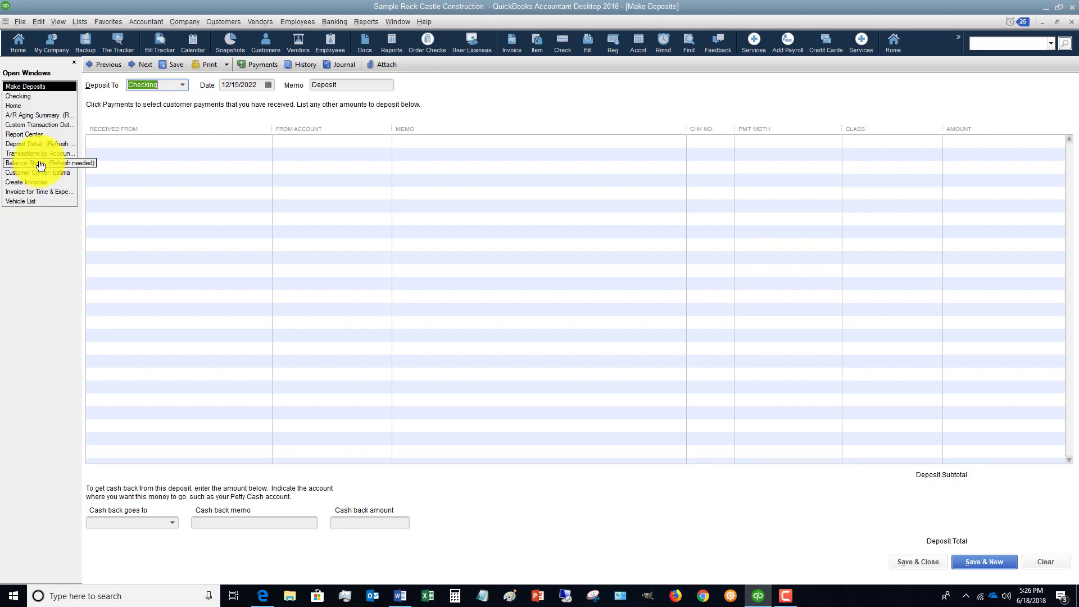
left_click(1072, 23)
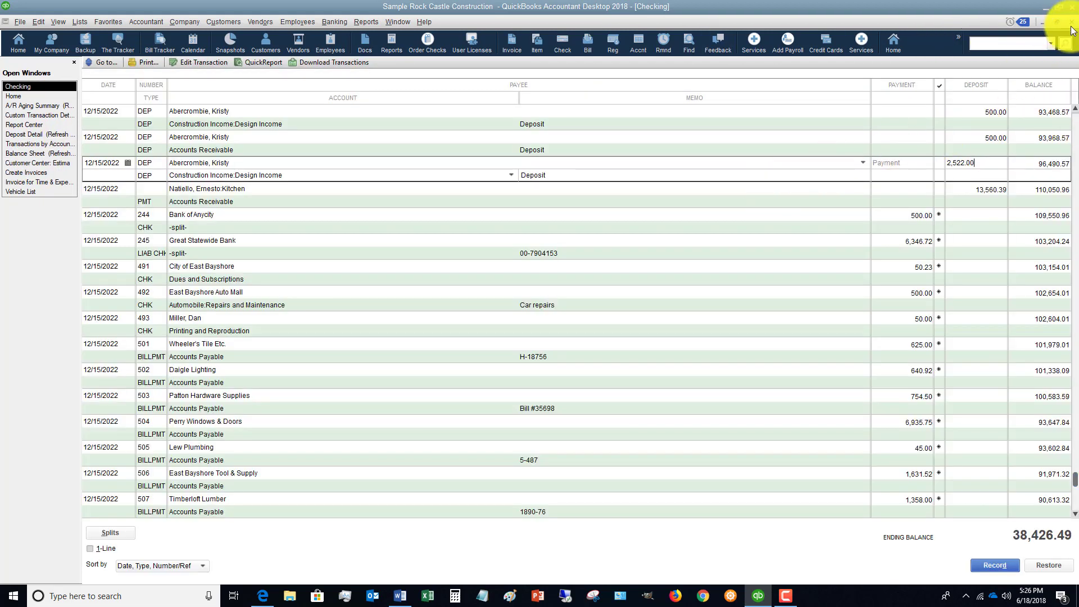
left_click(1072, 23)
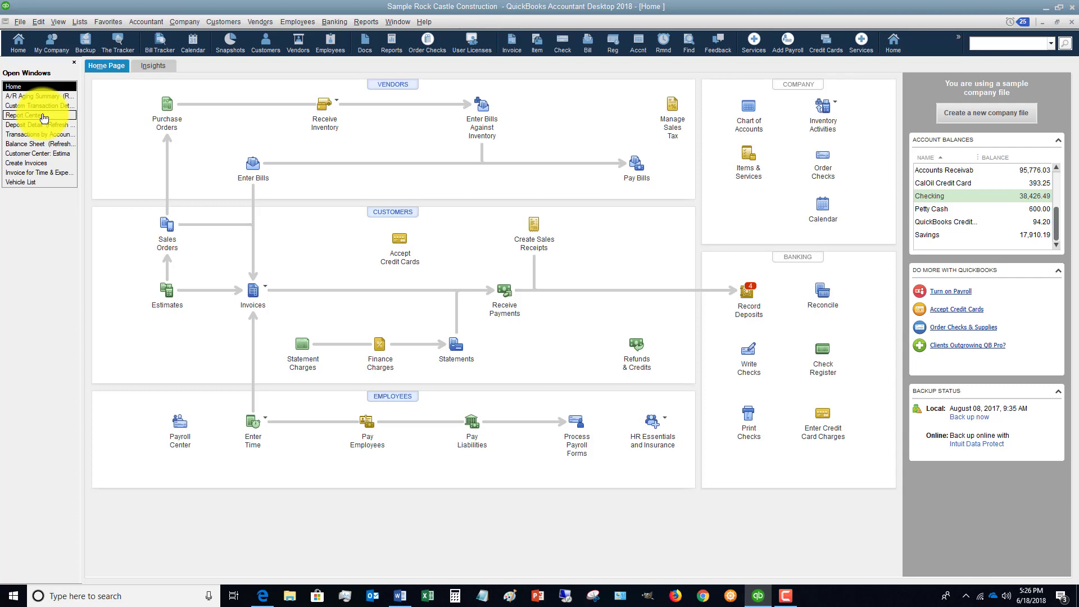
left_click(823, 353)
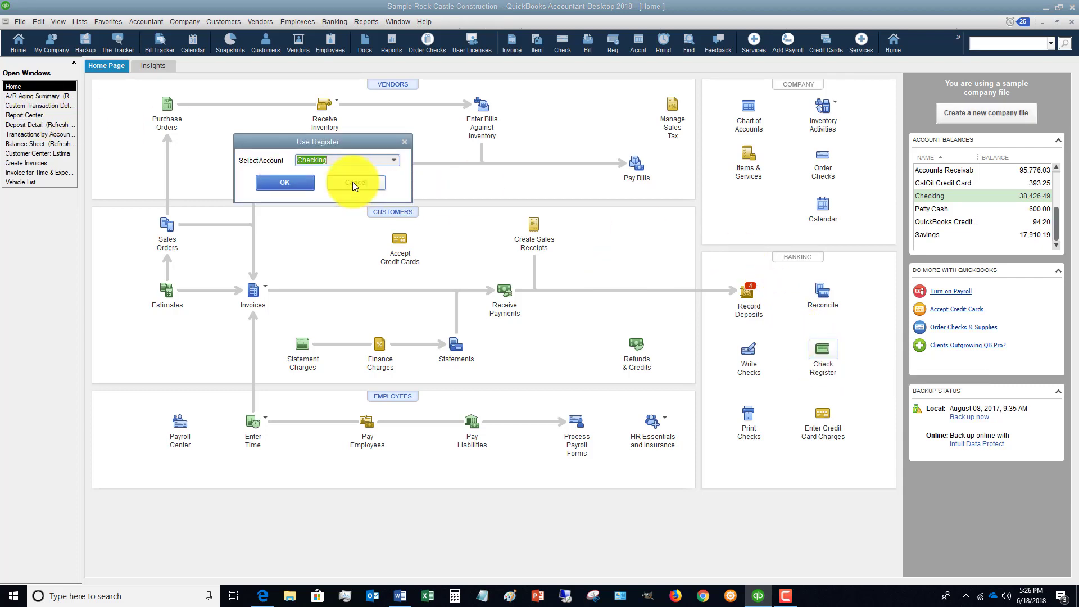
left_click(294, 181)
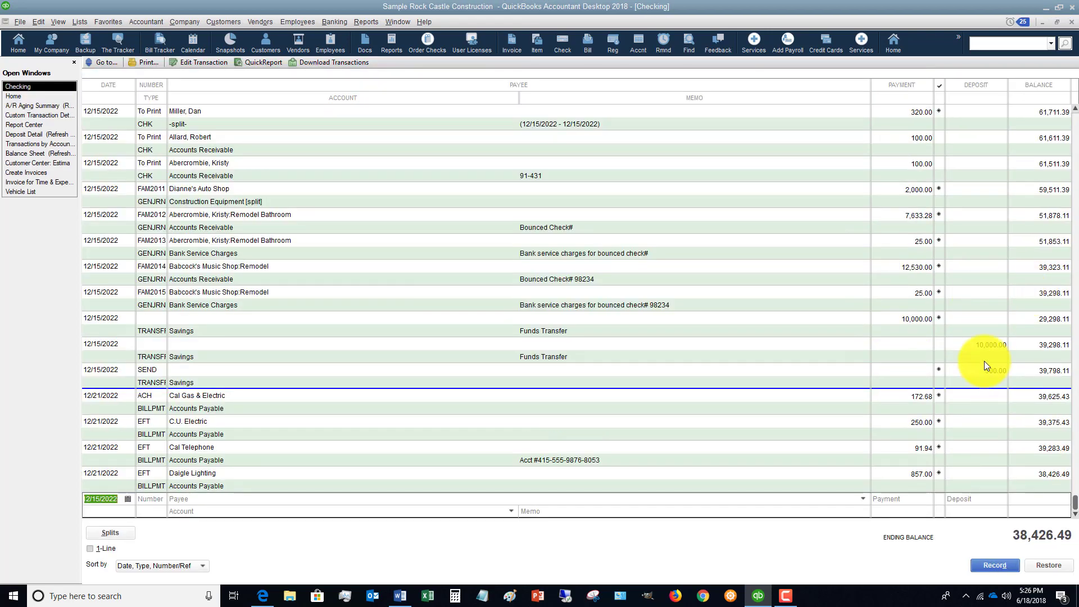
scroll(985, 353, "up", 15)
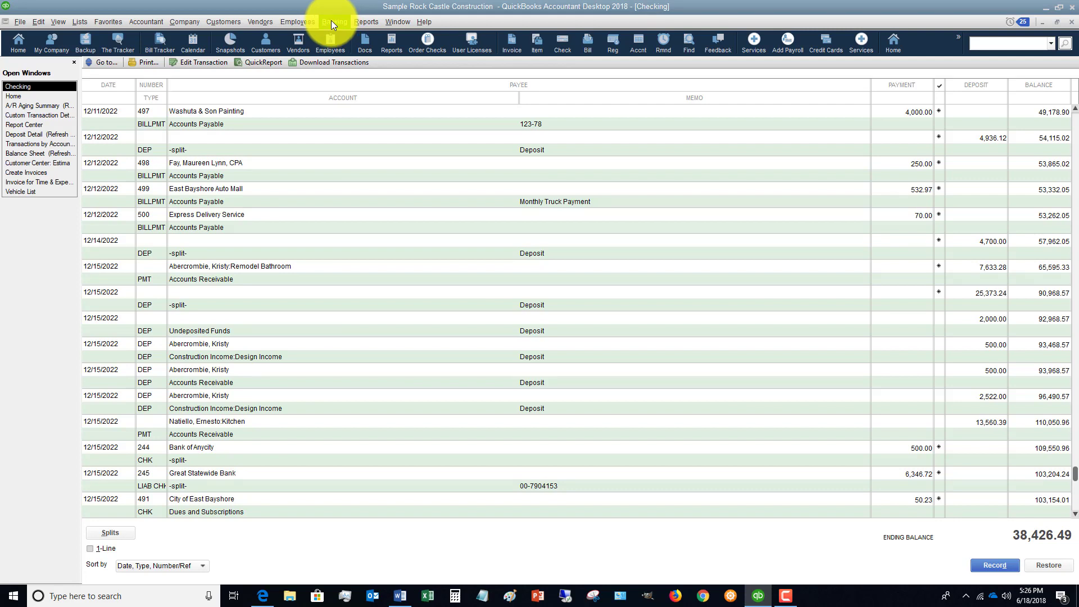
left_click(331, 20)
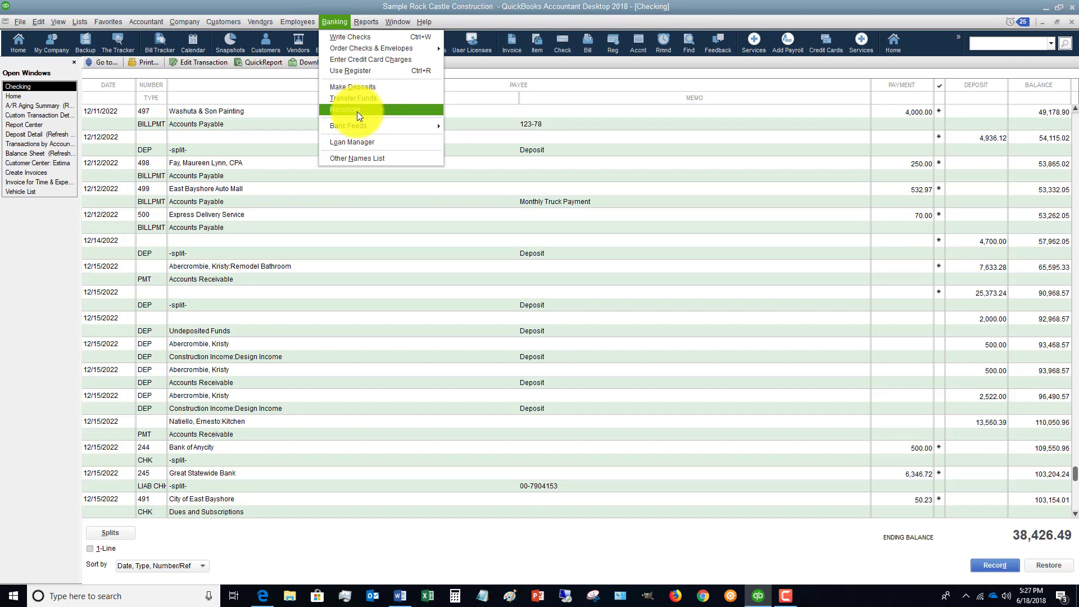
left_click(372, 88)
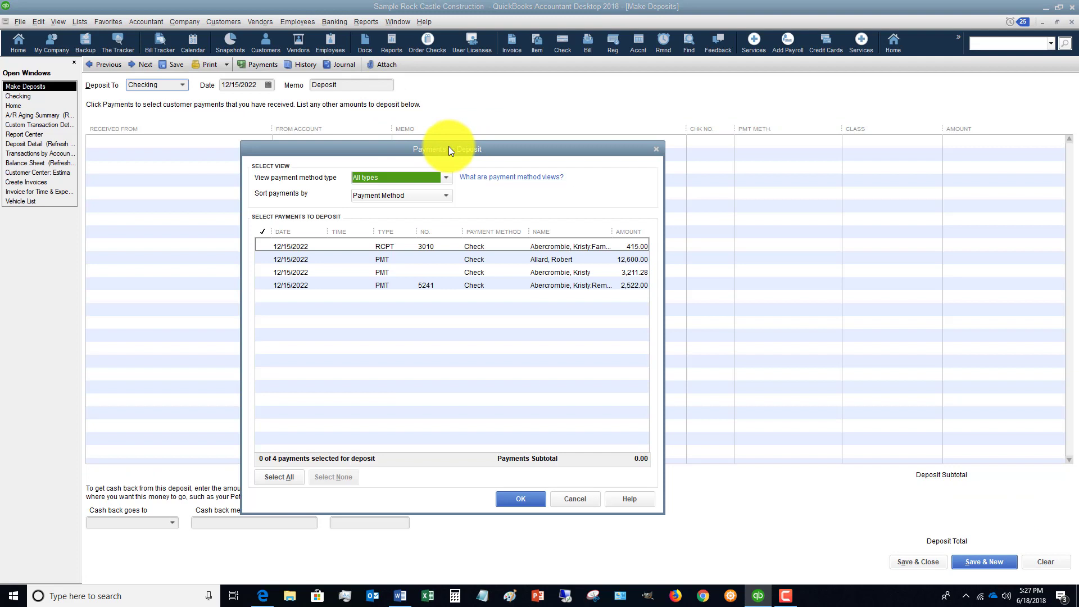
left_click(342, 284)
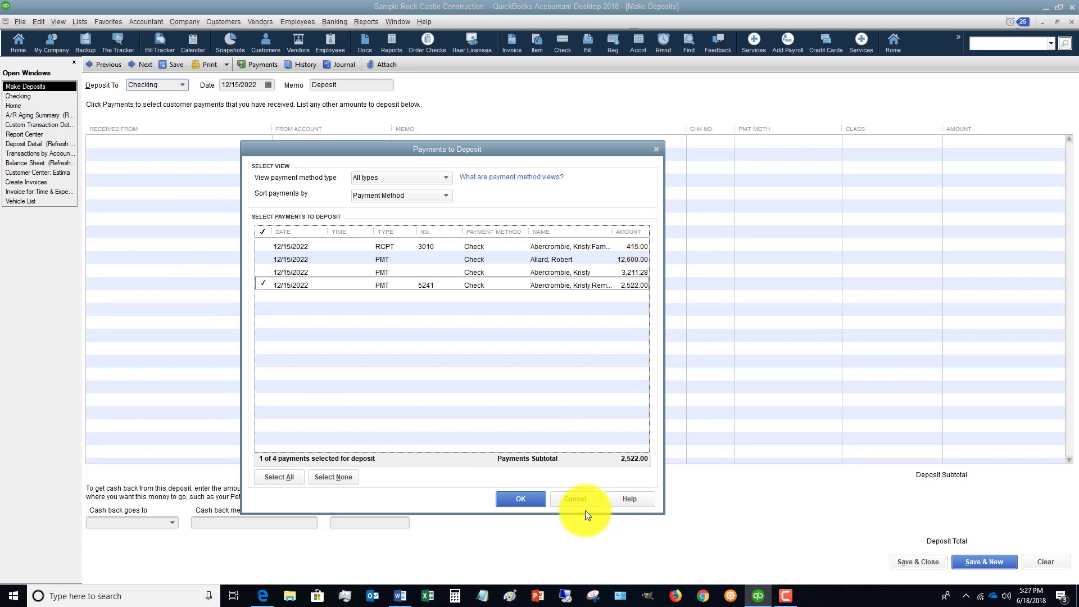
left_click(581, 496)
left_click(18, 96)
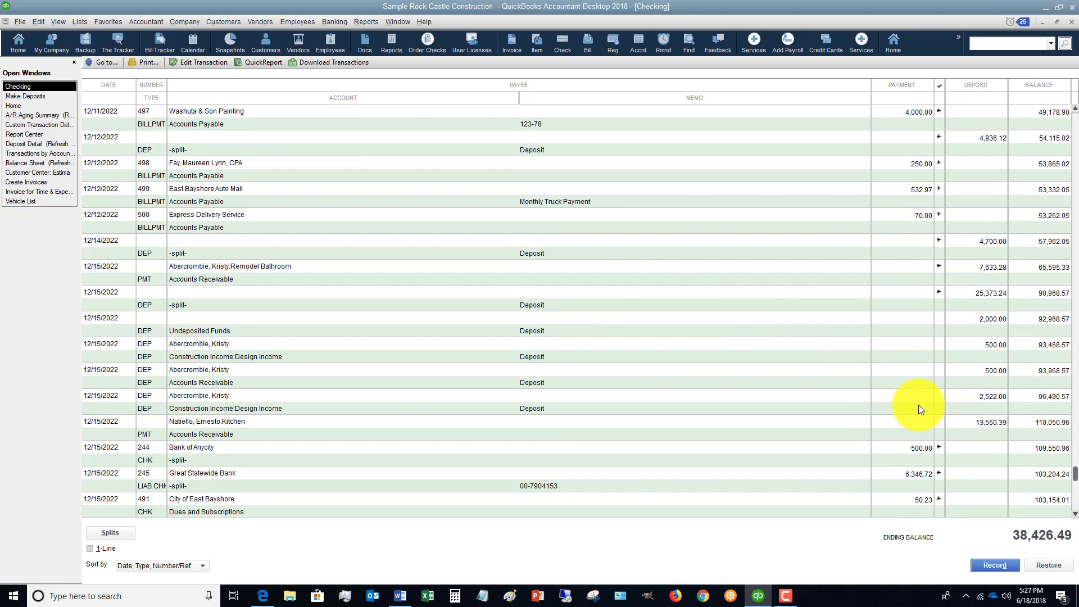
Void the 2,522.00 manual deposit in the register and confirm saving the change.
right_click(907, 401)
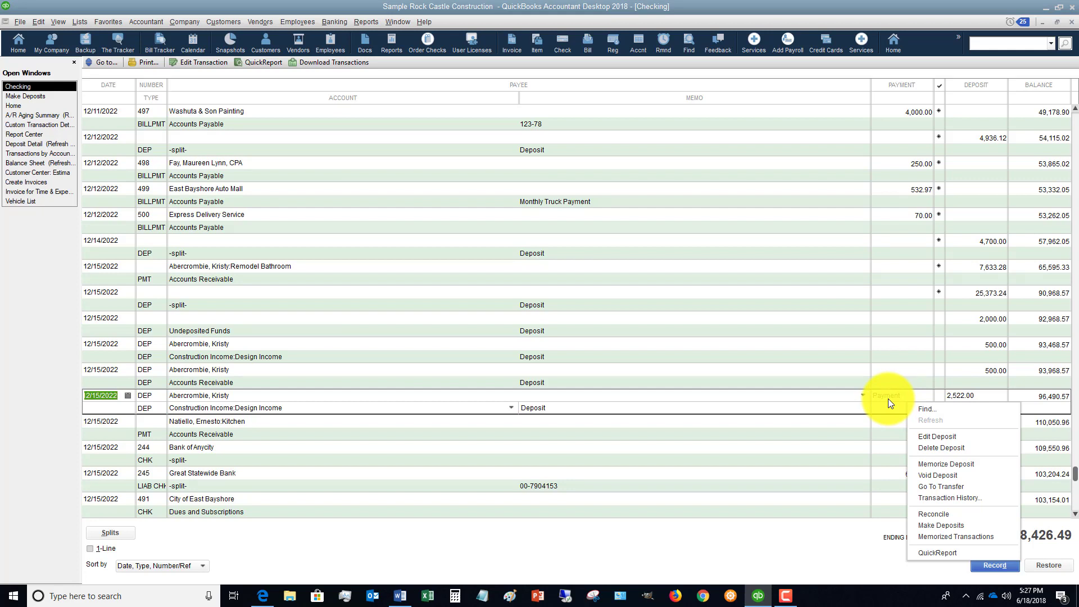
left_click(941, 475)
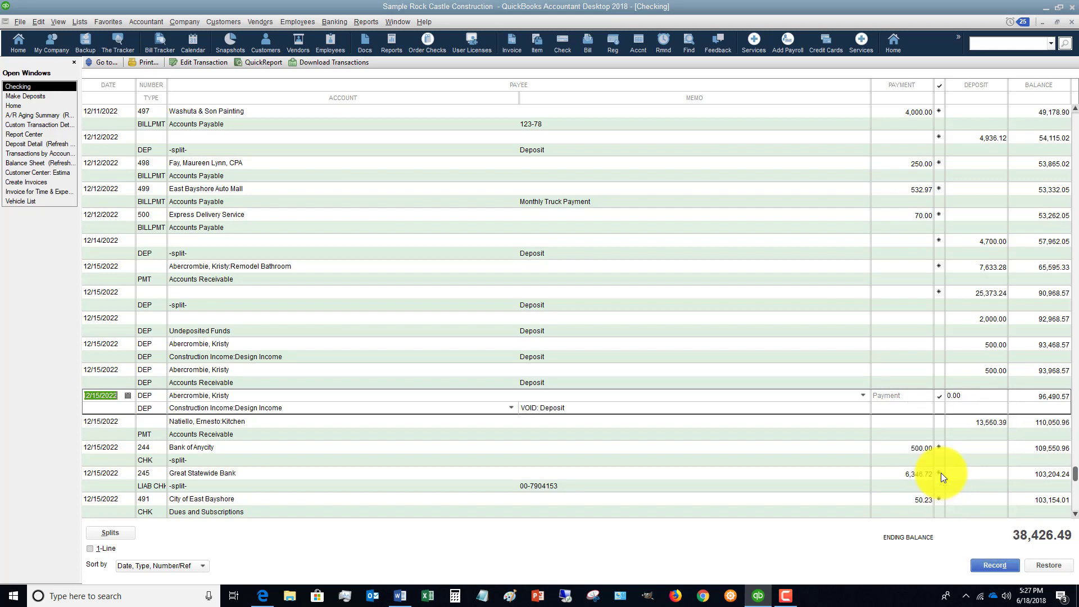
left_click(989, 564)
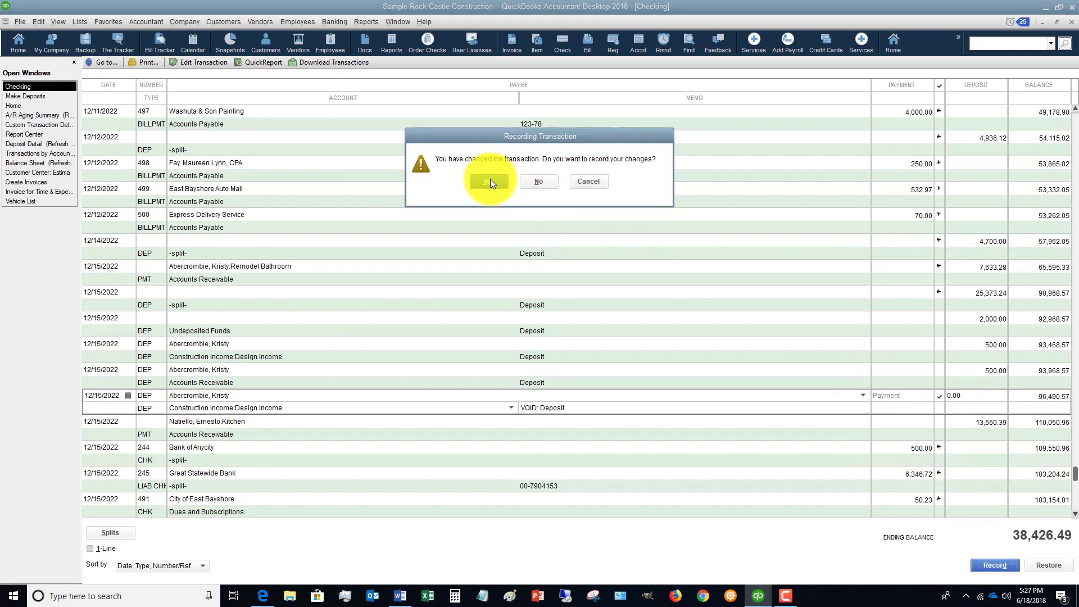
left_click(487, 181)
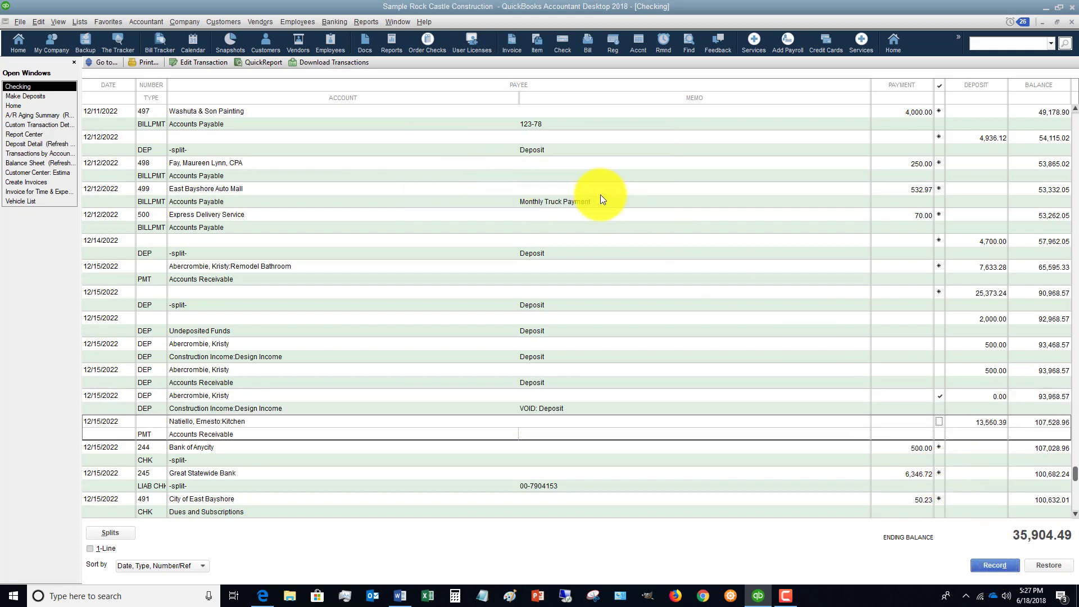
Deposit check payment 5241 (2,522.00) into Checking, discarding a leftover deposit form first.
left_click(334, 22)
left_click(349, 87)
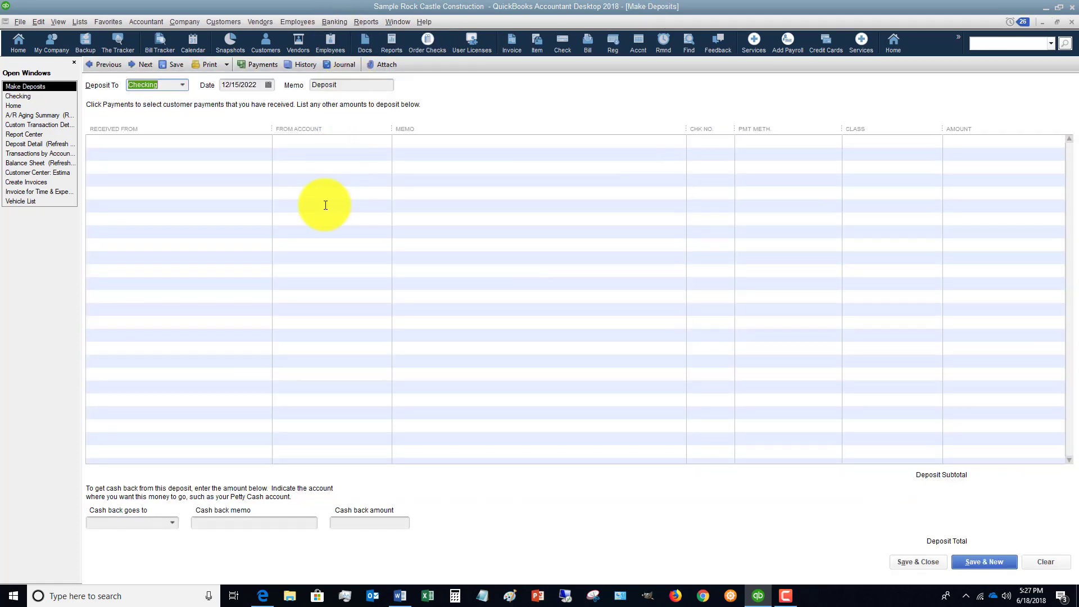
left_click(1071, 22)
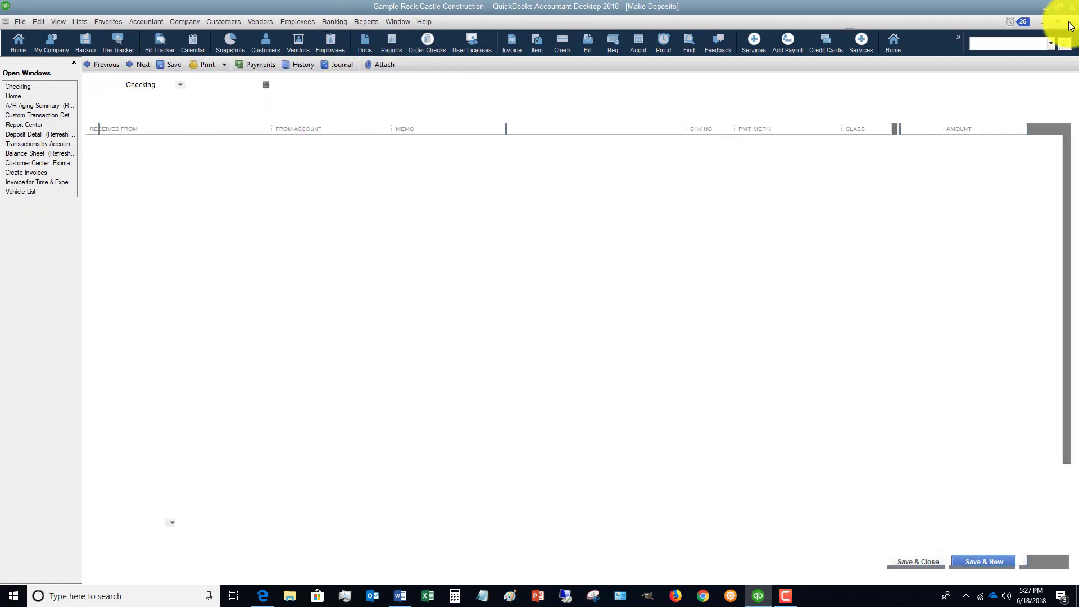
left_click(332, 22)
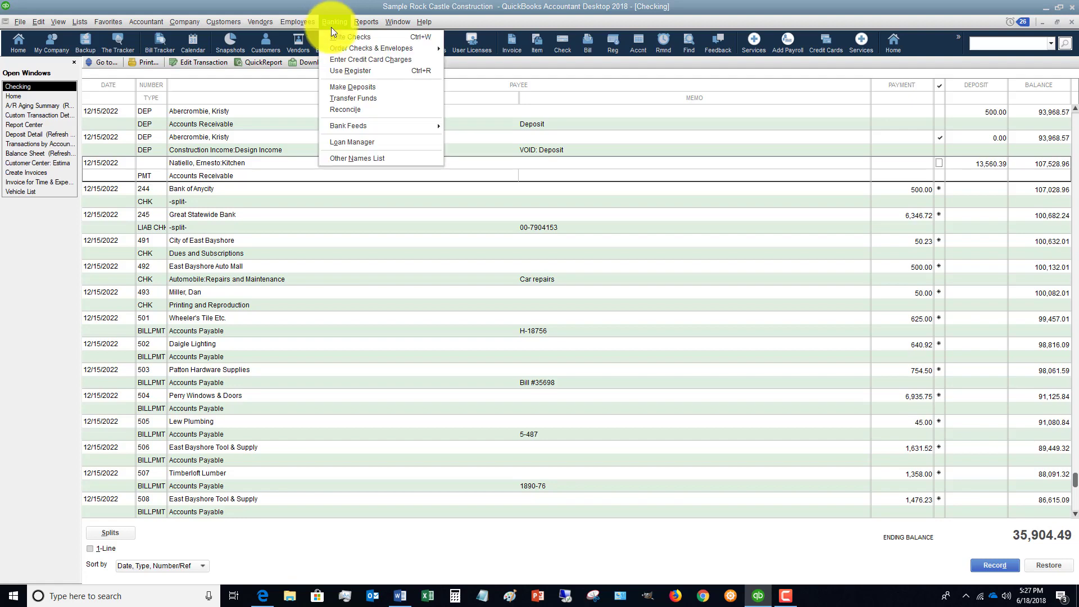
left_click(346, 87)
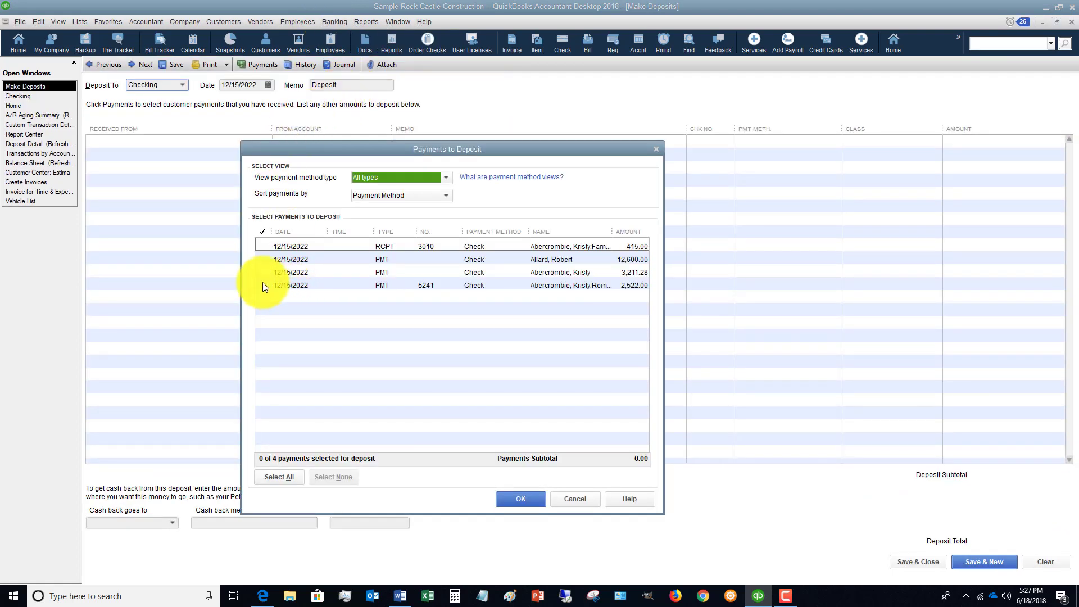
left_click(263, 285)
left_click(512, 497)
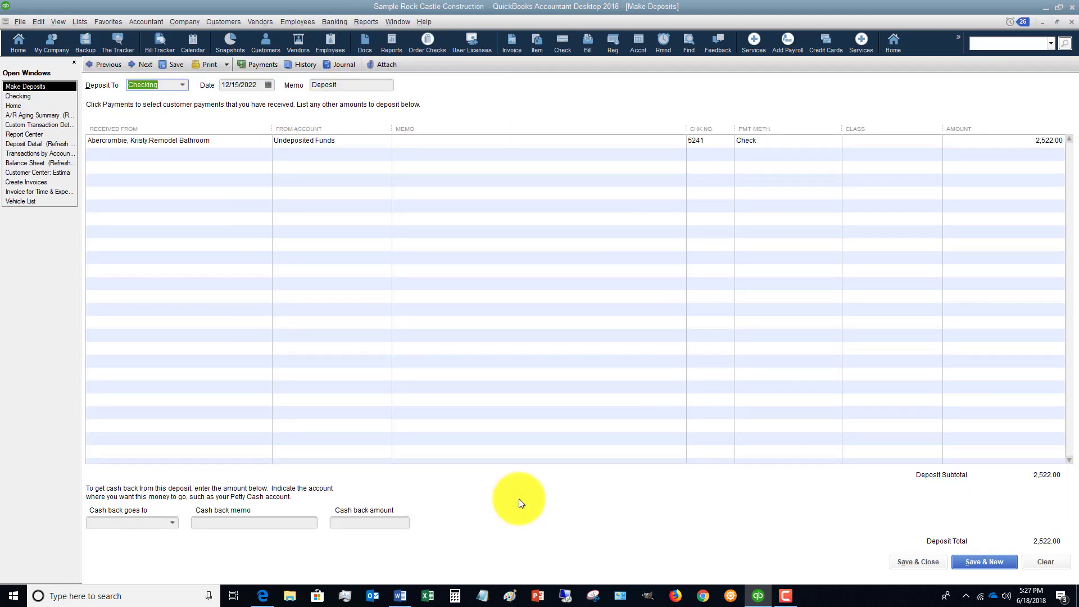
left_click(916, 561)
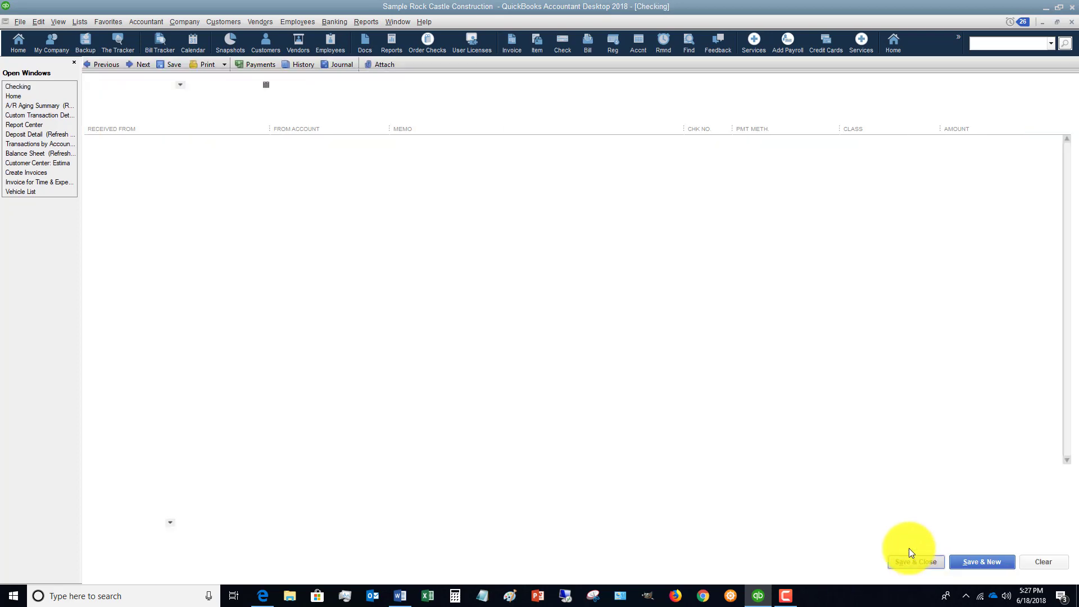